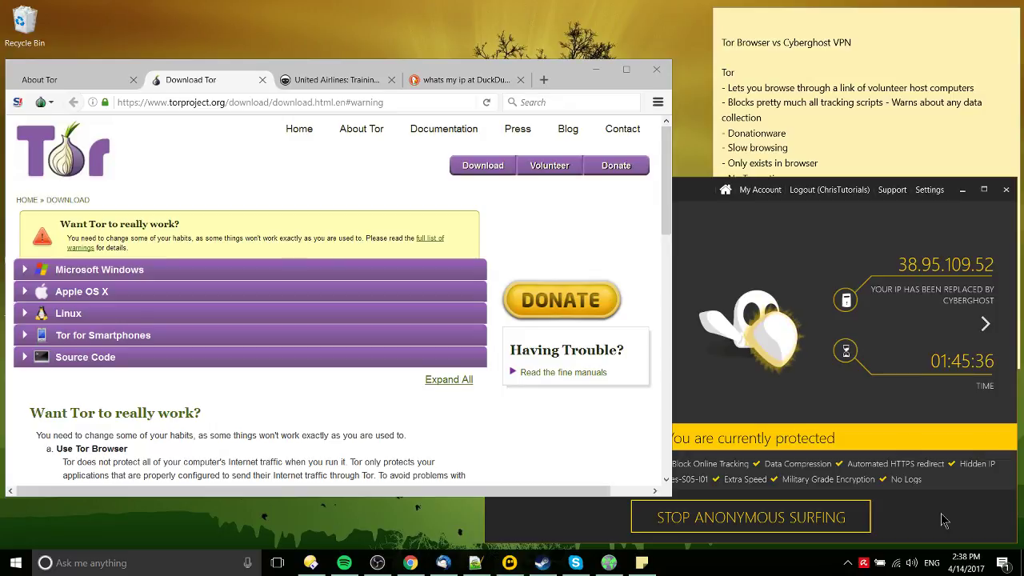
# Shift the Tor Browser window slightly right and down beside the CyberGhost window.
pyautogui.moveTo(570, 76); pyautogui.dragTo(580, 83)
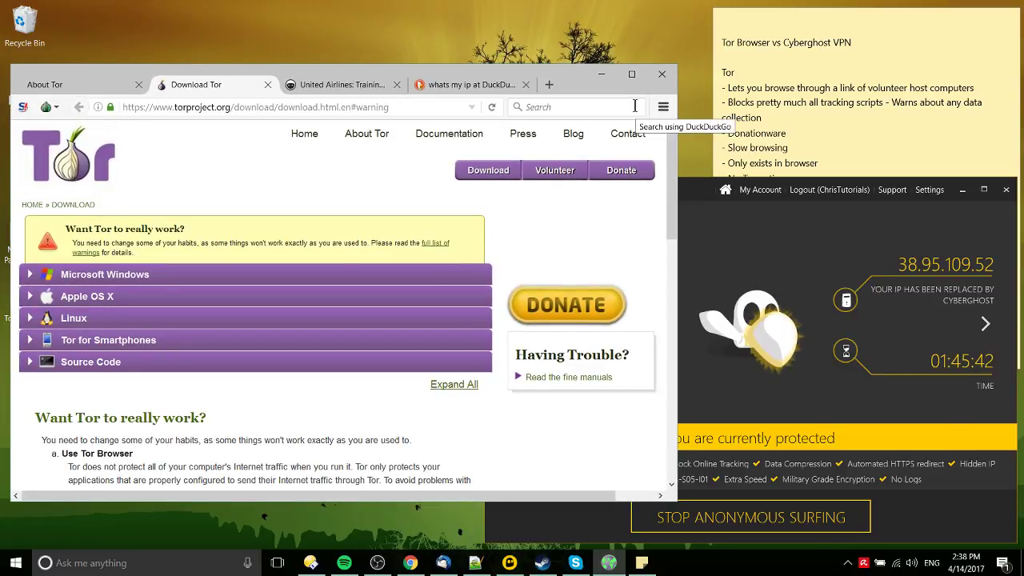
# Show the Tor circuit for torproject.org, routed through France, United Kingdom and France.
pyautogui.click(57, 109)
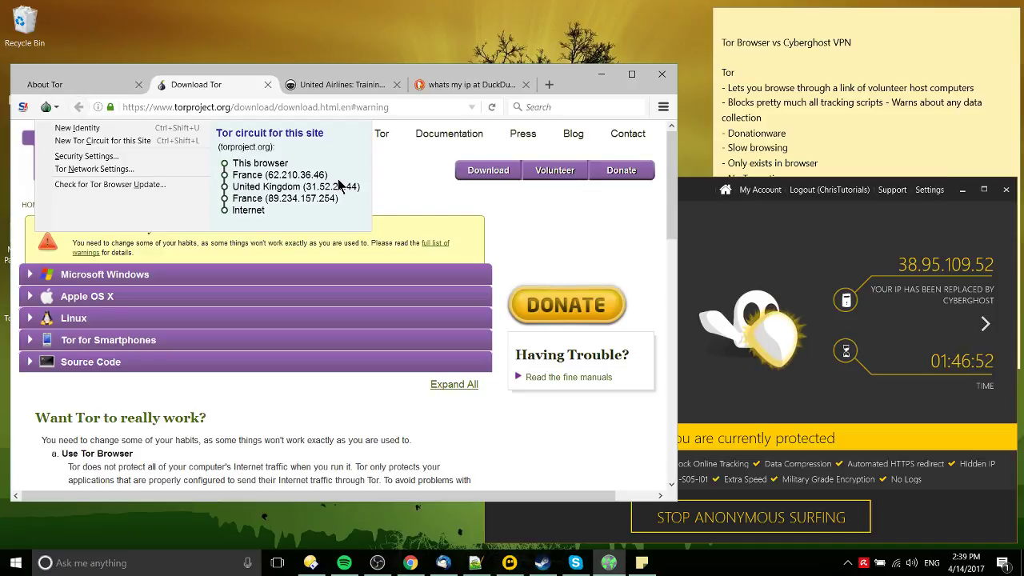
pyautogui.click(415, 183)
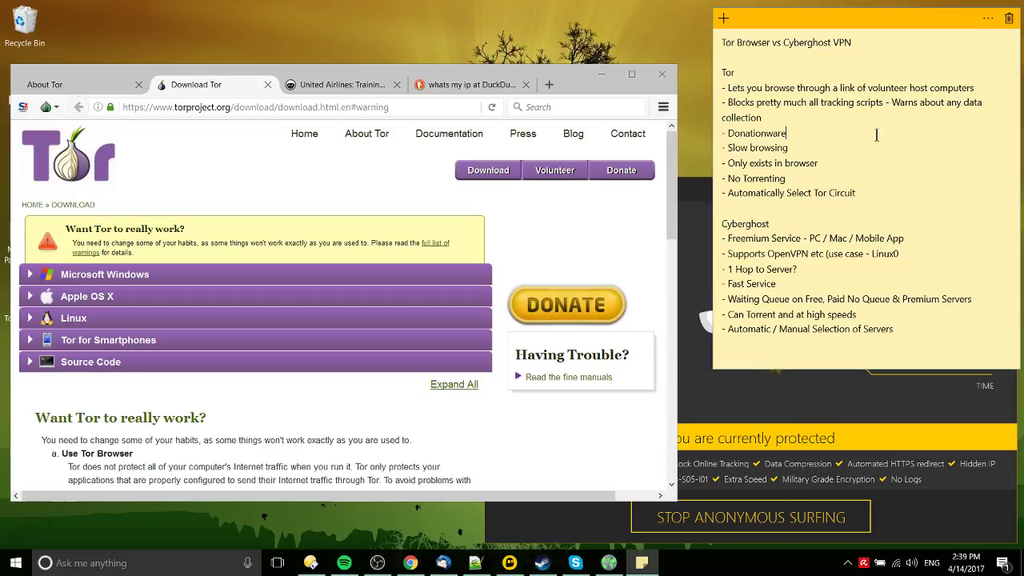
pyautogui.hotkey('alt', 'Tab')
pyautogui.hotkey('alt', 'Tab')
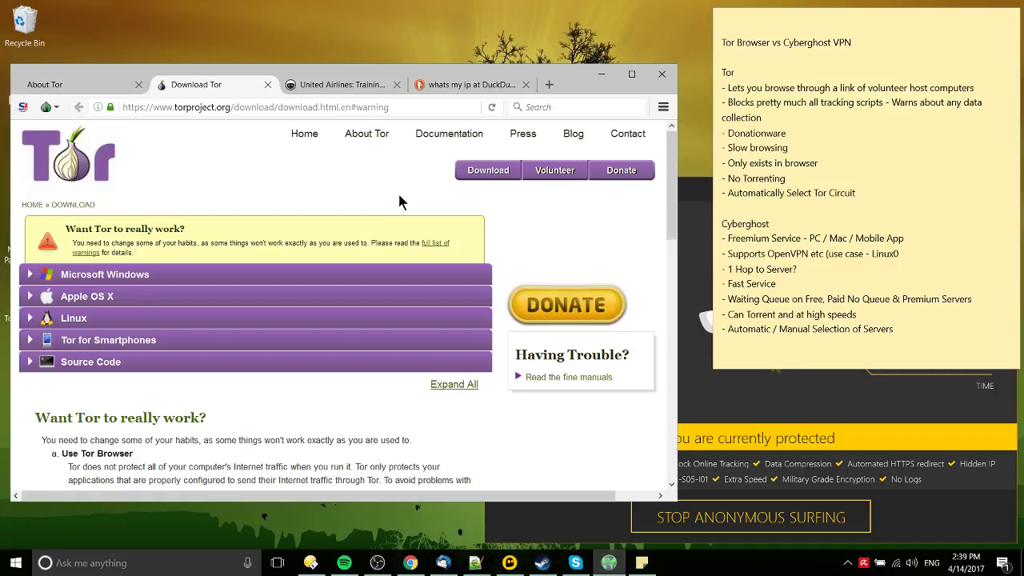
pyautogui.click(20, 108)
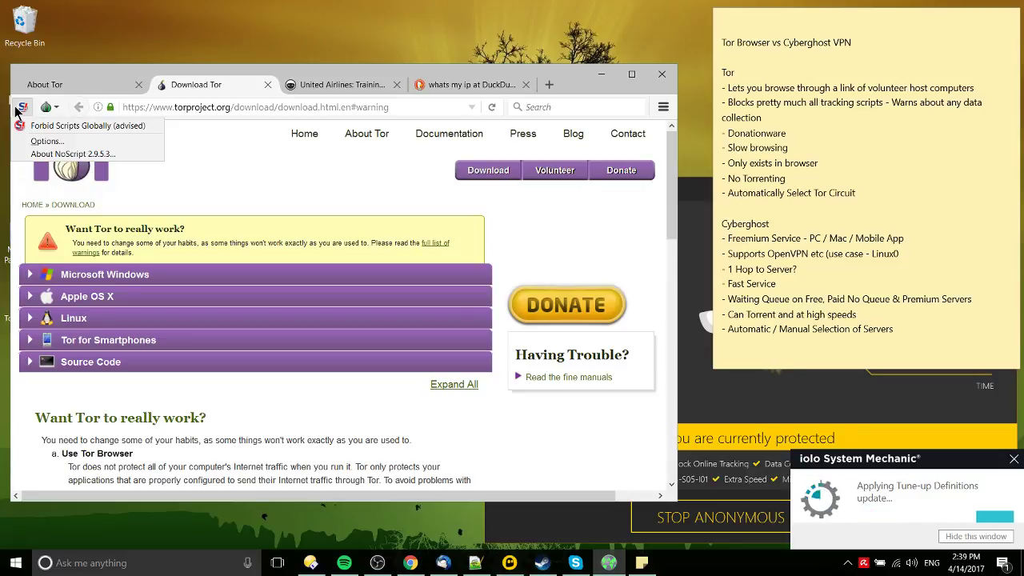
pyautogui.click(16, 109)
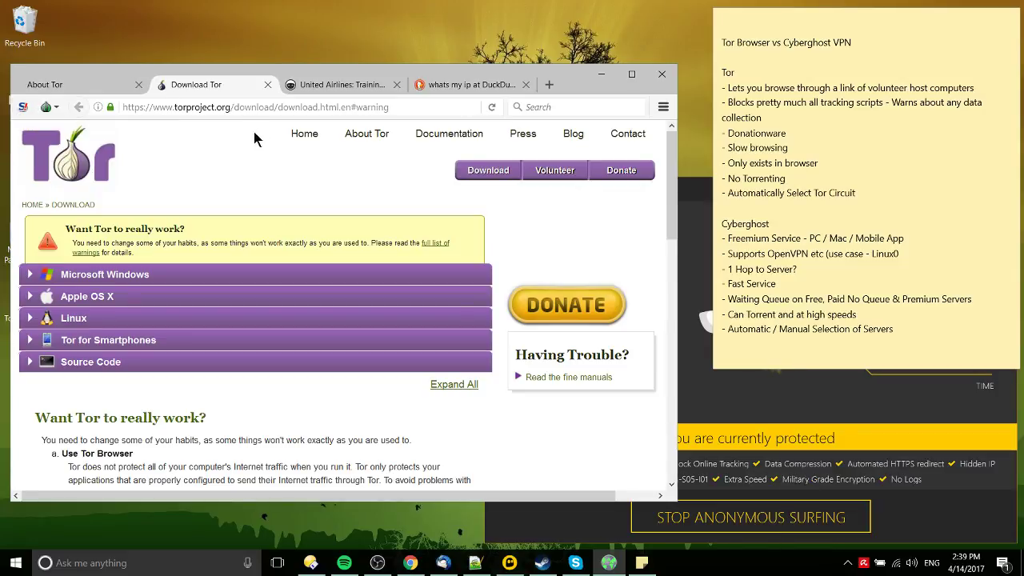
pyautogui.click(21, 107)
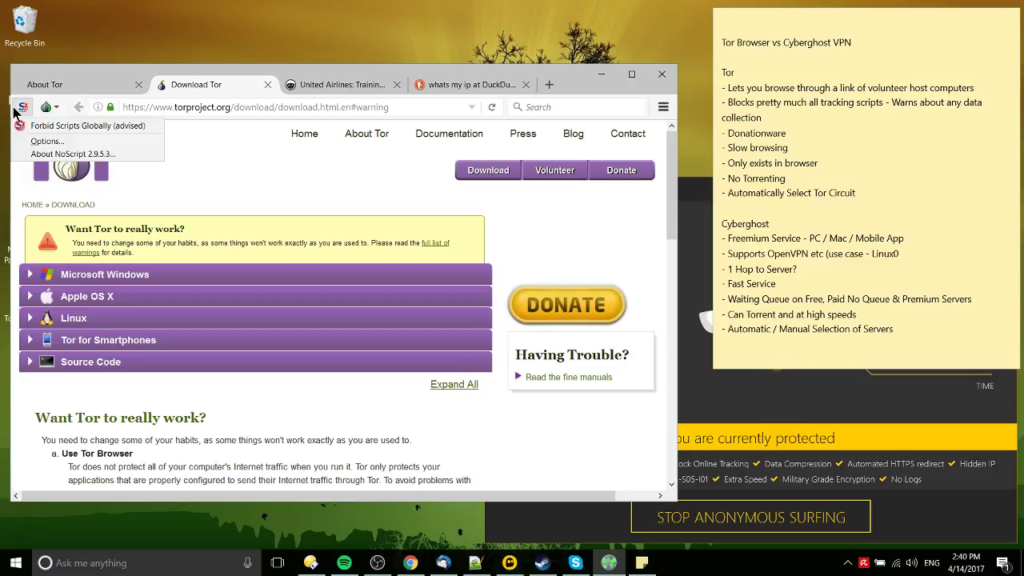
pyautogui.click(213, 154)
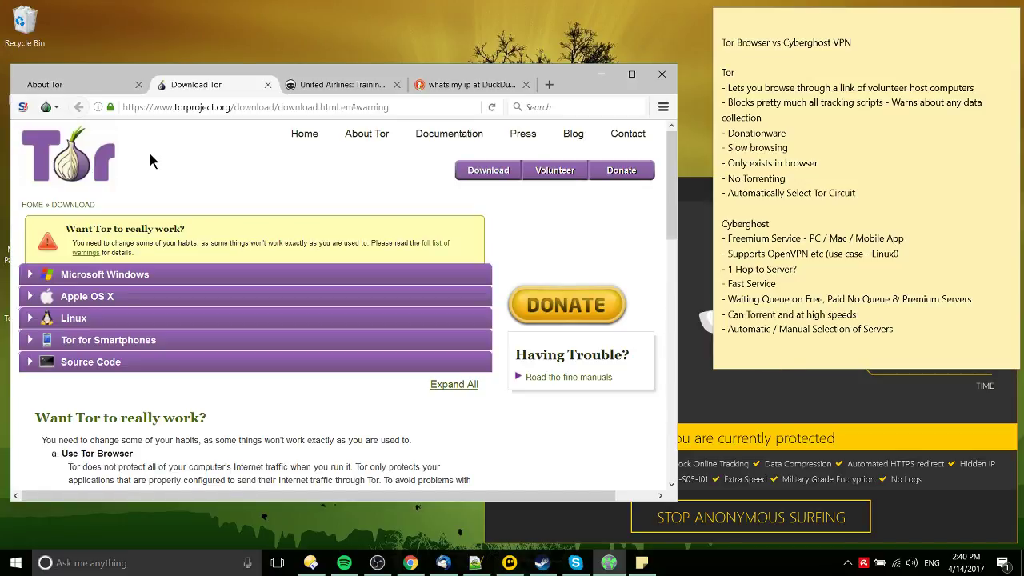
pyautogui.click(340, 84)
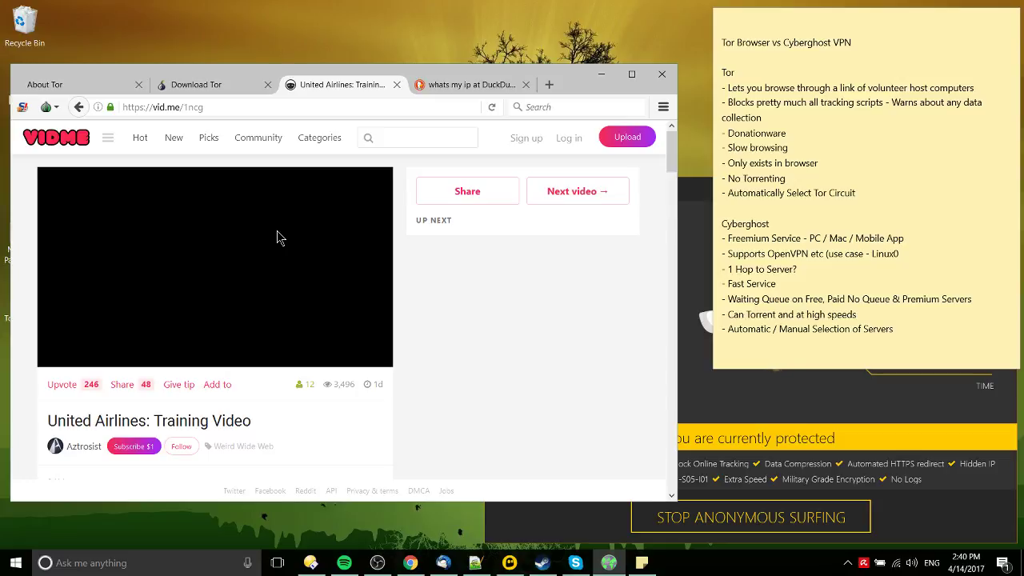
pyautogui.click(229, 84)
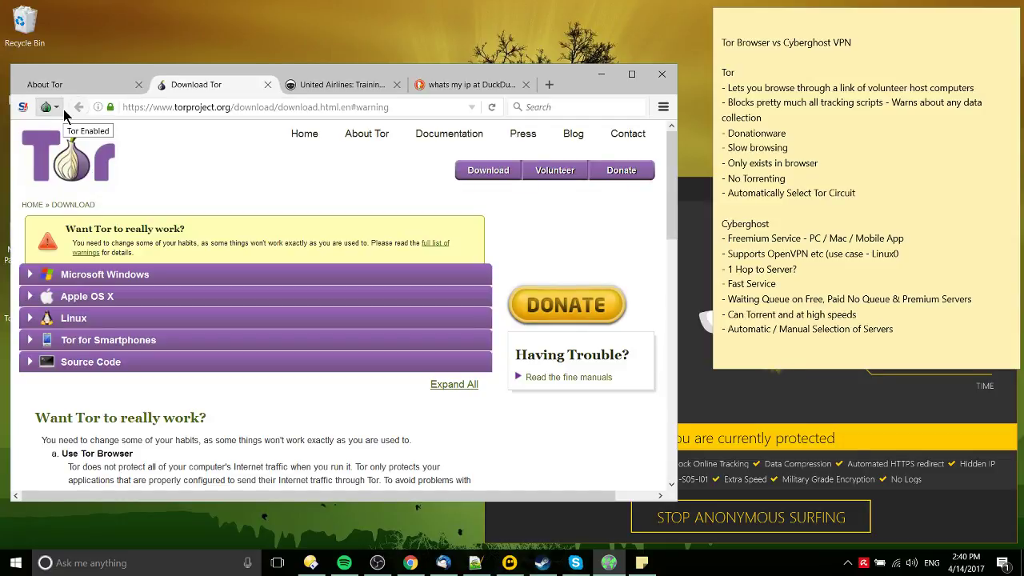
pyautogui.click(49, 107)
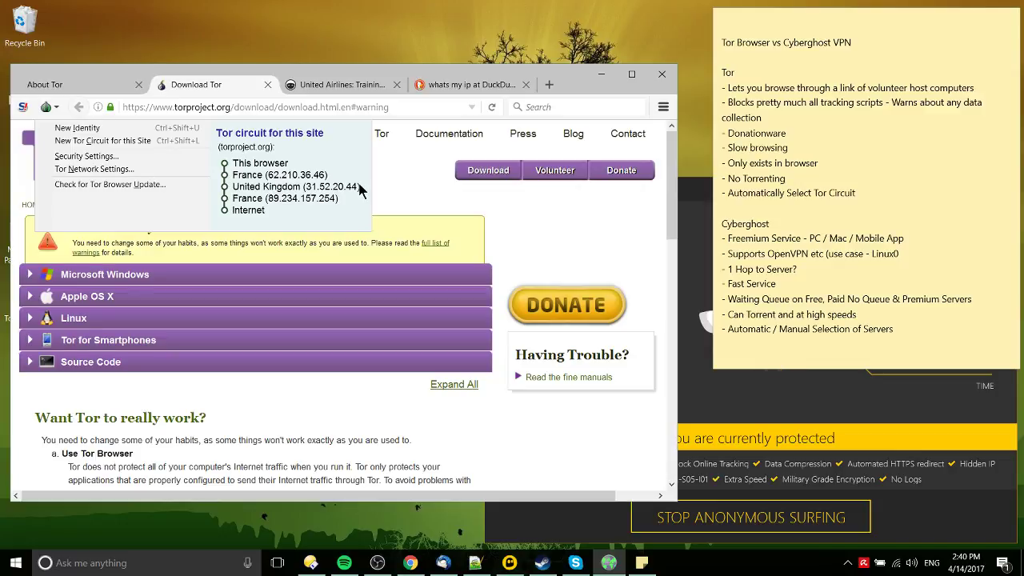
# Close the circuit panel and scroll down to the 'Want Tor to really work?' section.
pyautogui.click(436, 192)
pyautogui.scroll(-3, 232, 219)
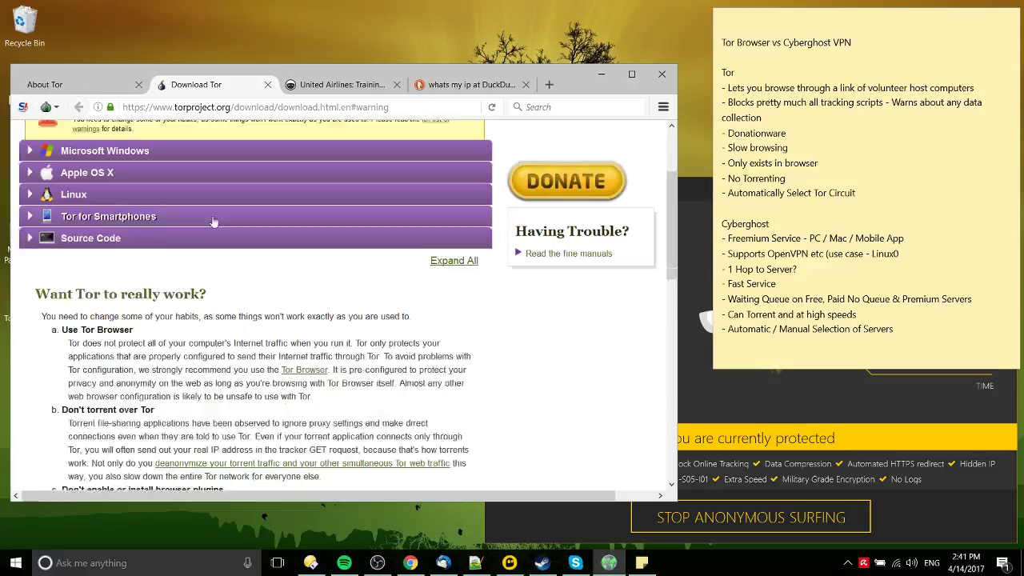
pyautogui.scroll(-2, 214, 280)
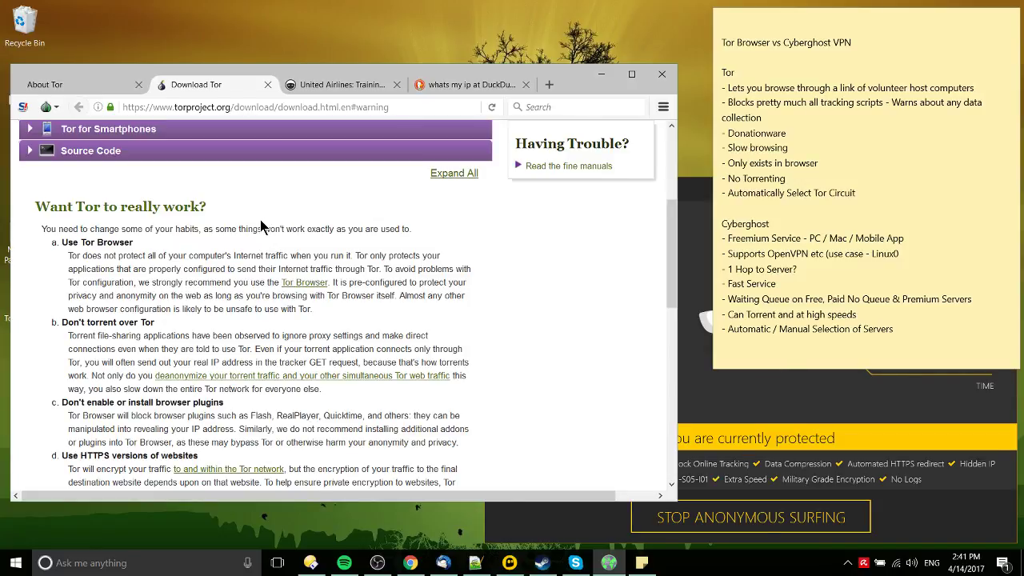
pyautogui.scroll(-2, 262, 232)
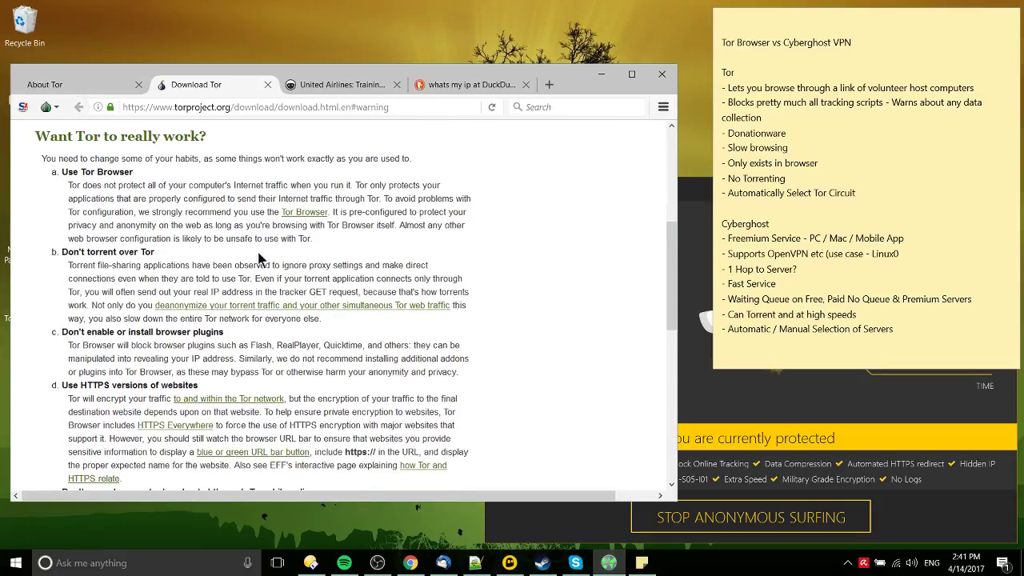
# Highlight the 'Don't torrent over Tor' paragraph, then clear the selection.
pyautogui.tripleClick(370, 265)
pyautogui.click(413, 320)
pyautogui.moveTo(407, 324); pyautogui.dragTo(68, 265)
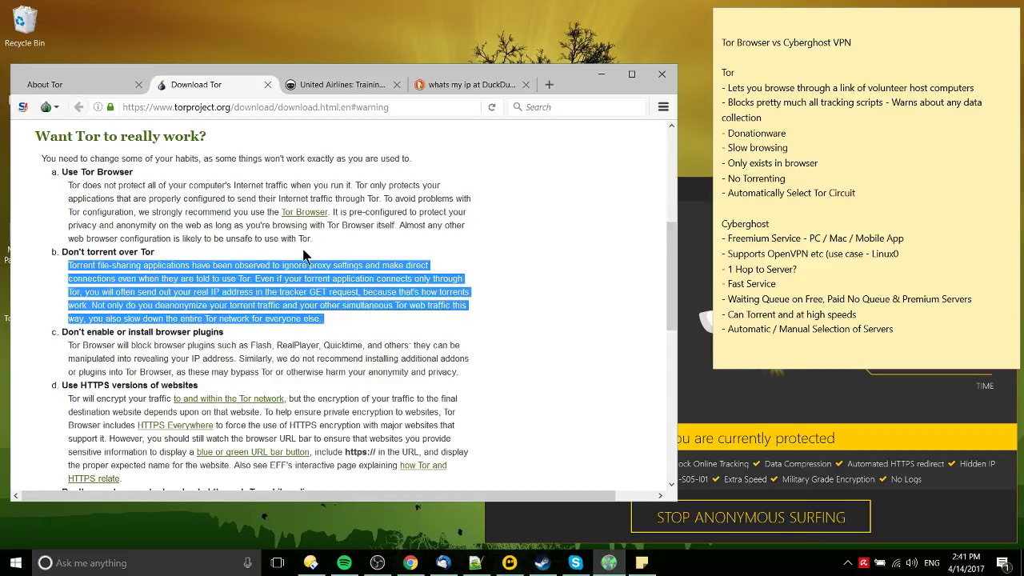
pyautogui.click(409, 330)
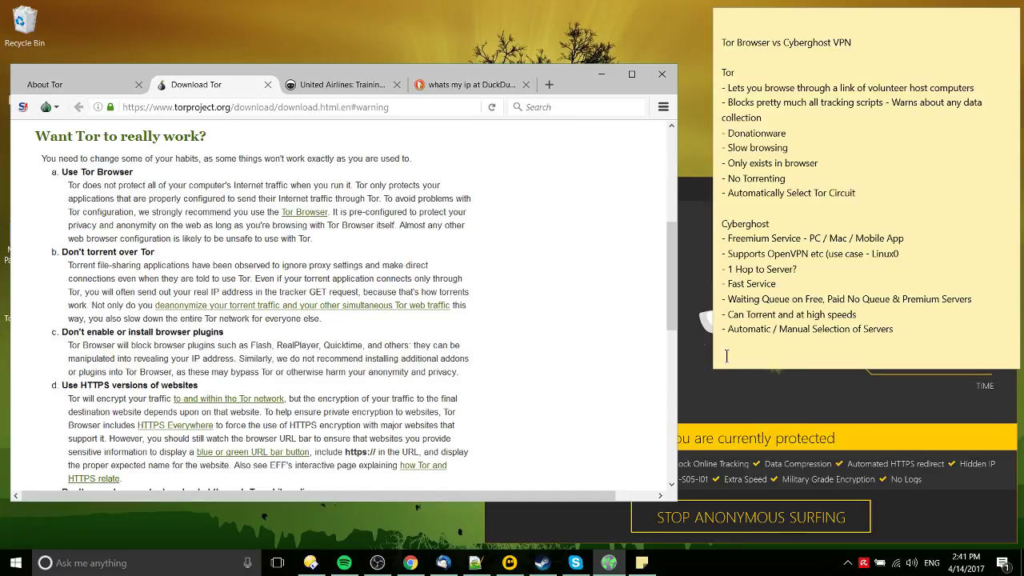
# Bring CyberGhost forward, nudge it up-left, then return to the DuckDuckGo IP lookup results.
pyautogui.click(728, 397)
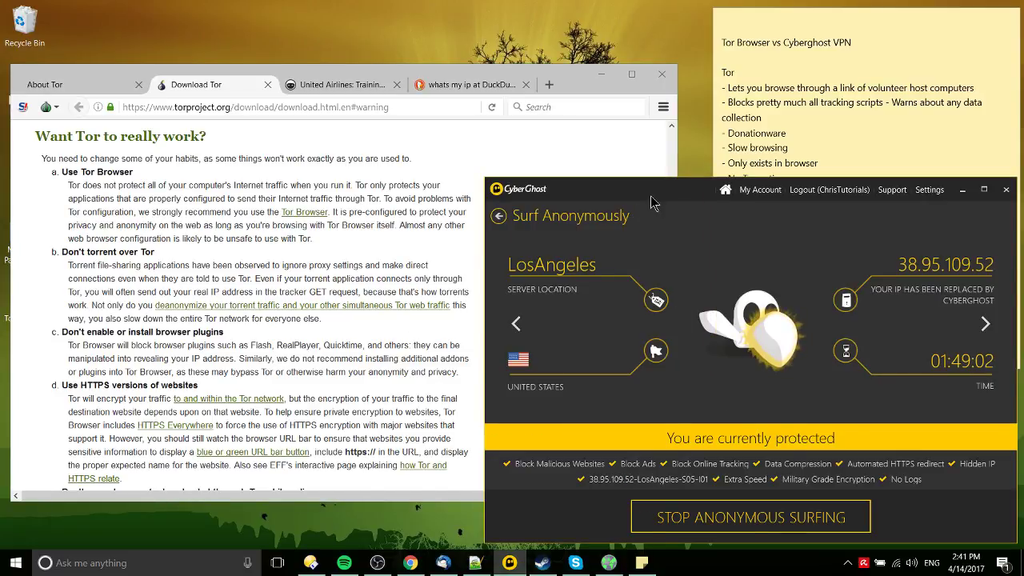
pyautogui.moveTo(651, 202); pyautogui.dragTo(645, 197)
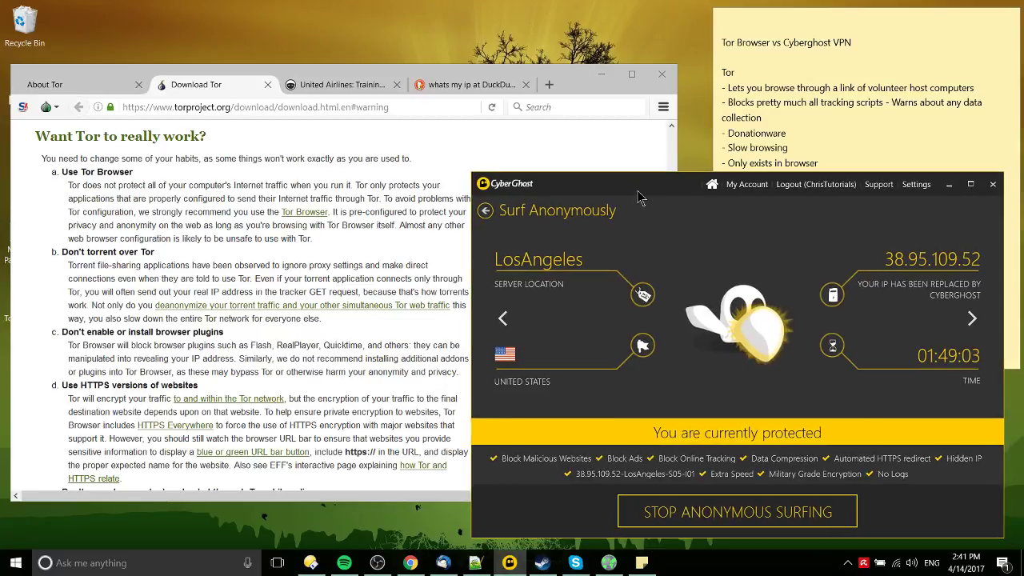
pyautogui.click(480, 84)
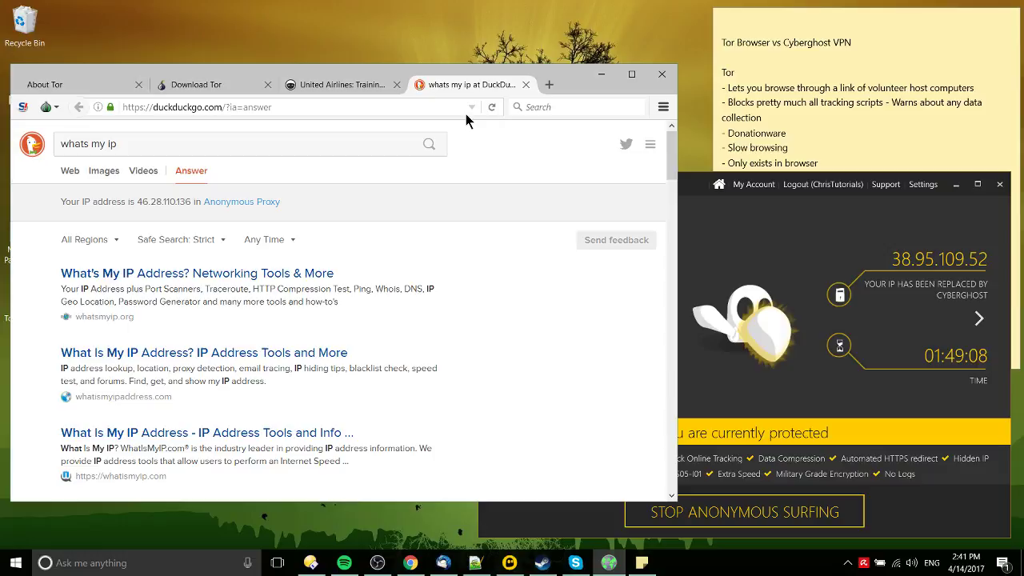
# Highlight the Tor IP 46.28.110.136 and compare it with CyberGhost's Los Angeles IP.
pyautogui.moveTo(276, 206); pyautogui.dragTo(120, 216)
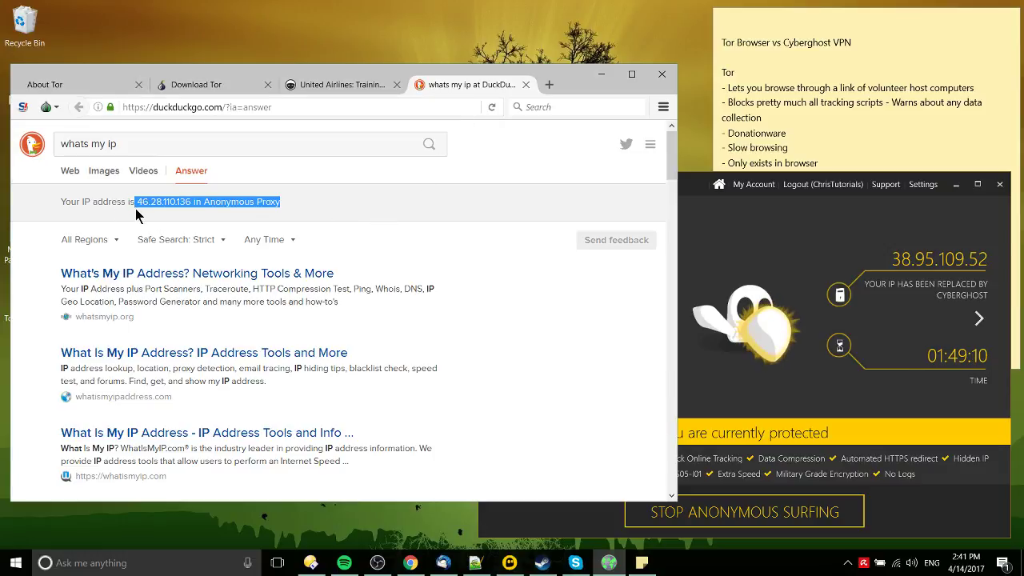
pyautogui.click(134, 217)
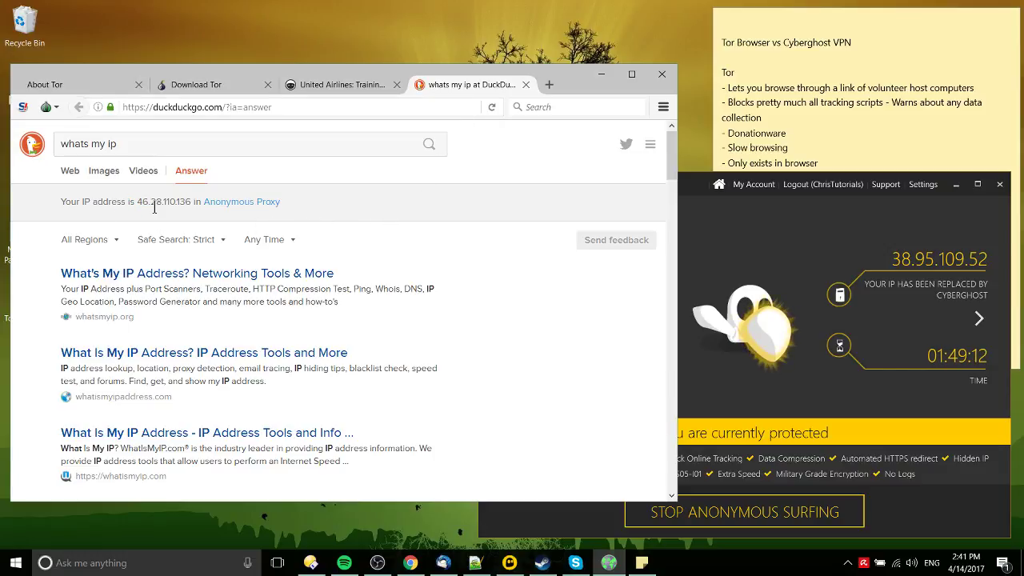
pyautogui.moveTo(136, 205); pyautogui.dragTo(284, 210)
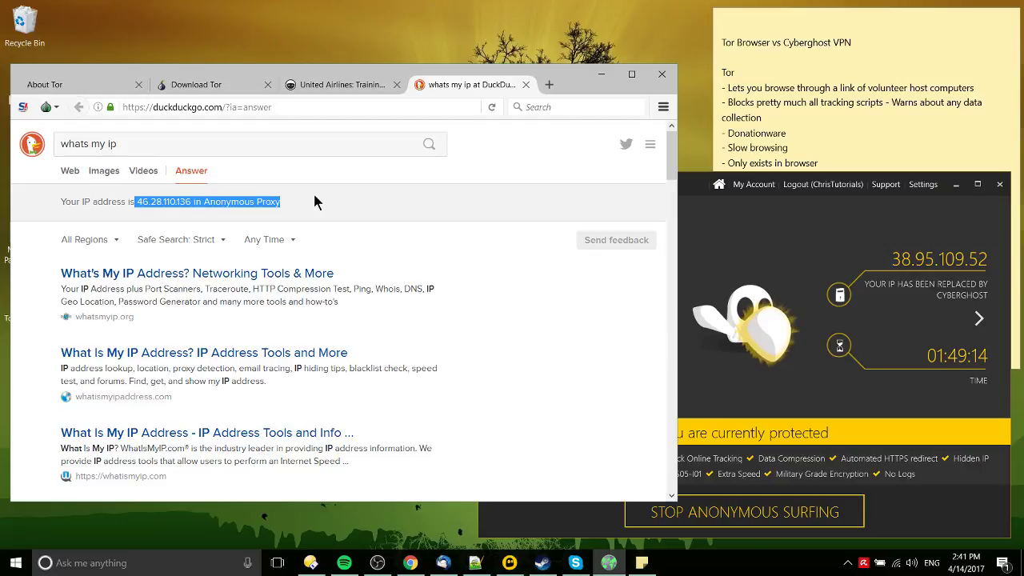
pyautogui.click(869, 237)
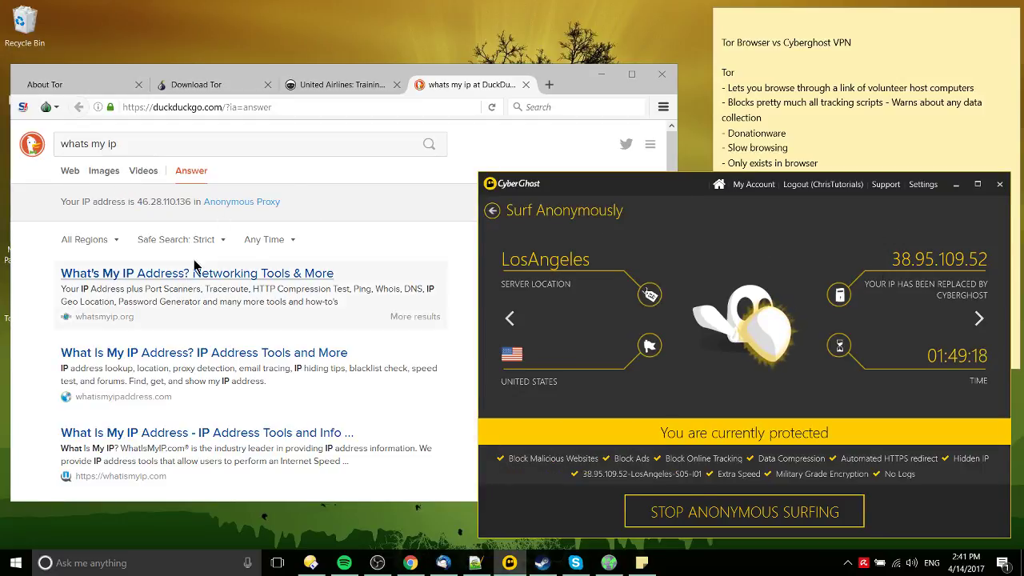
pyautogui.moveTo(214, 241); pyautogui.dragTo(373, 208)
pyautogui.click(140, 206)
pyautogui.click(373, 208)
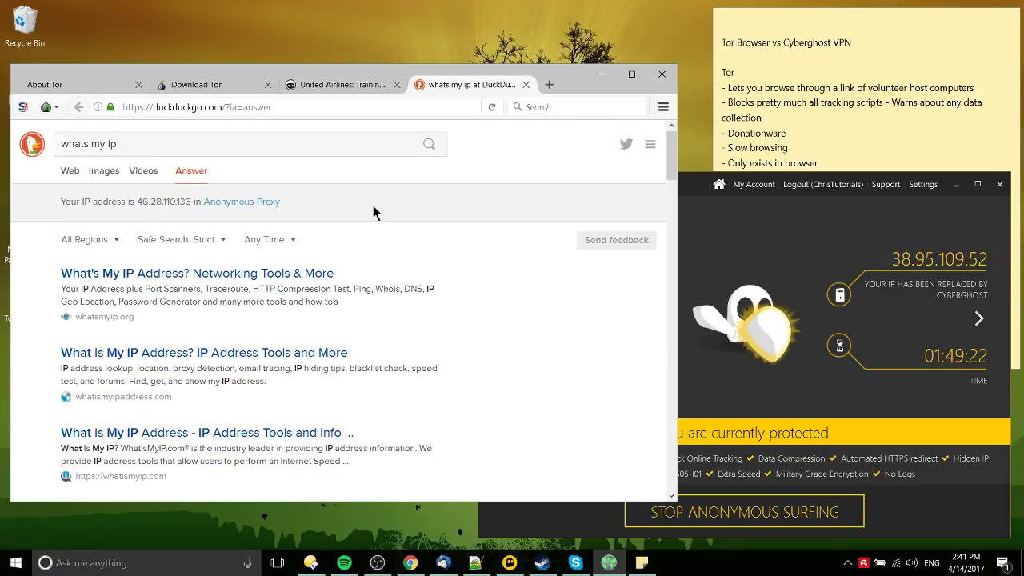
# Bring CyberGhost's protected Los Angeles connection, IP 38.95.109.52, to the front.
pyautogui.click(714, 218)
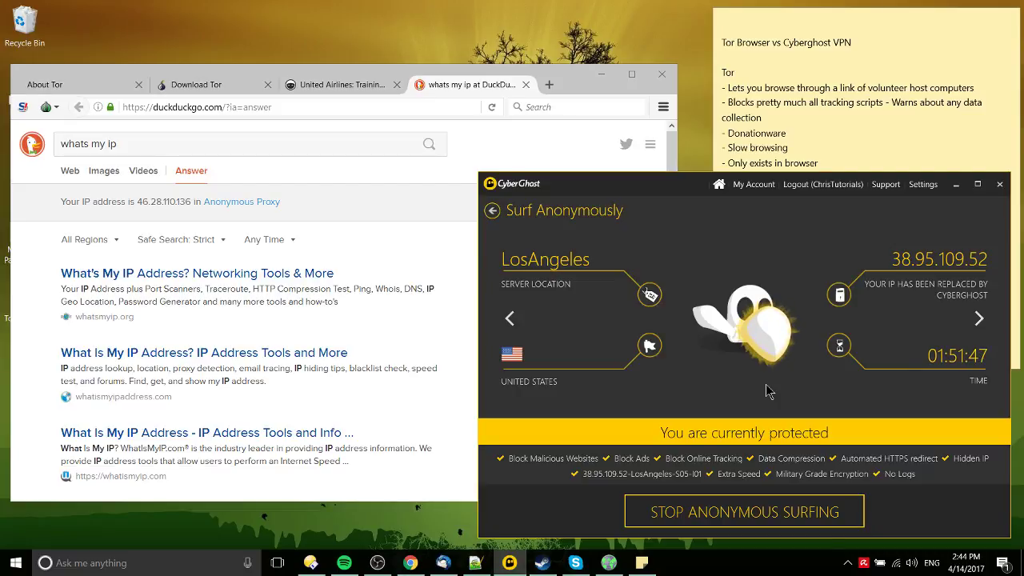
pyautogui.moveTo(847, 10); pyautogui.dragTo(269, 40)
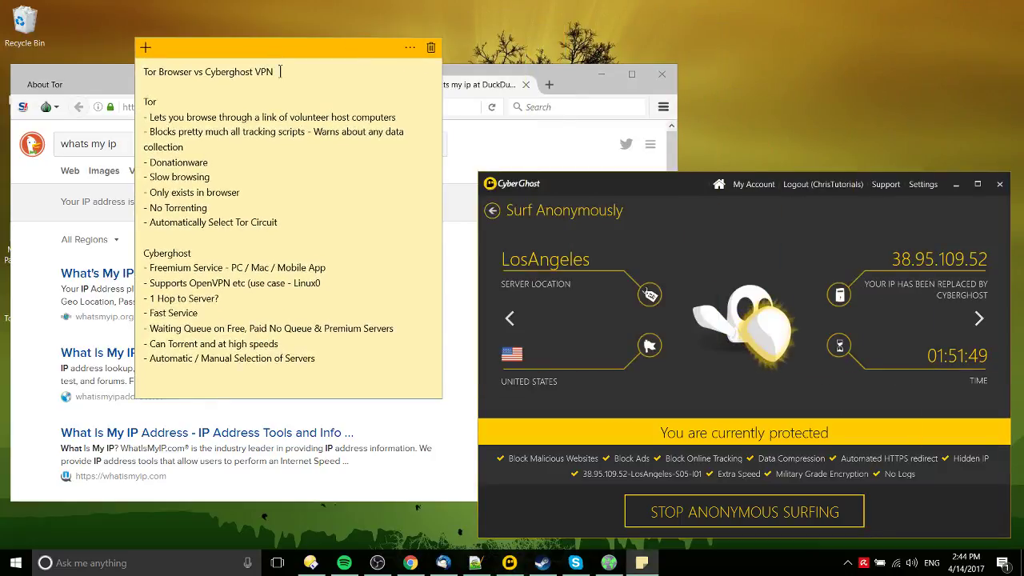
pyautogui.click(780, 287)
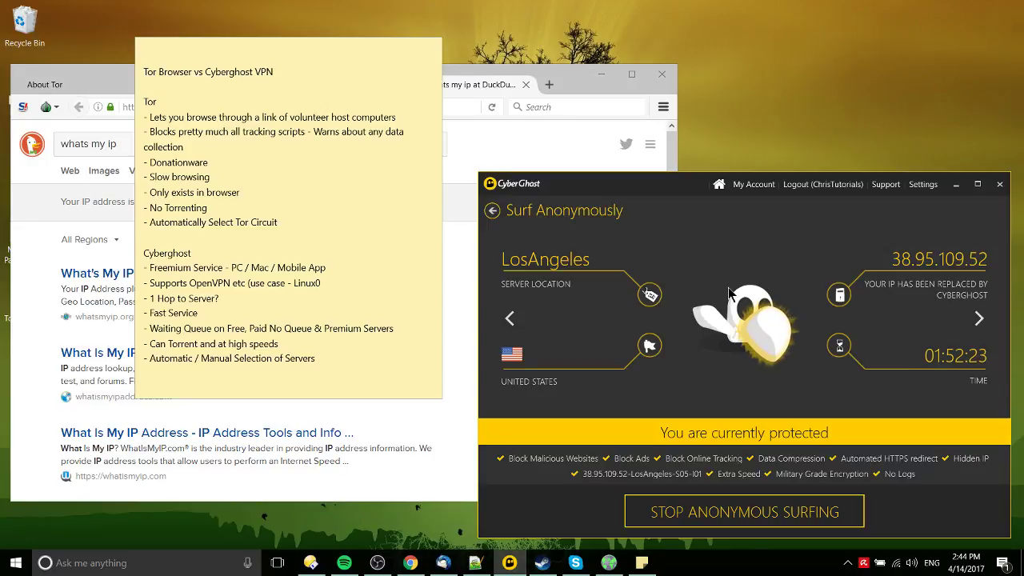
pyautogui.click(194, 318)
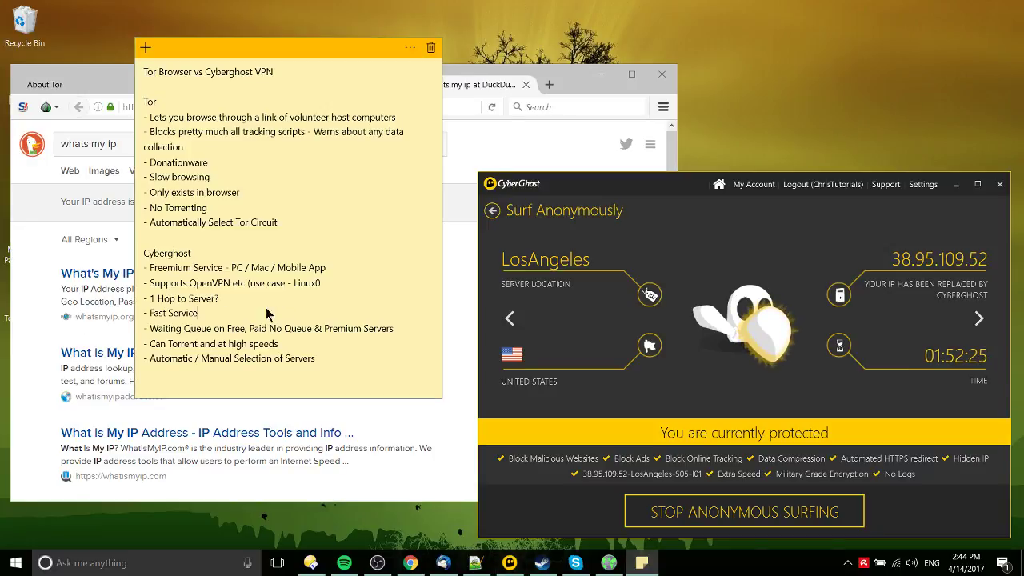
# Move the Tor vs Cyberghost note down and left over the browser page.
pyautogui.moveTo(163, 318); pyautogui.dragTo(178, 318)
pyautogui.click(198, 313)
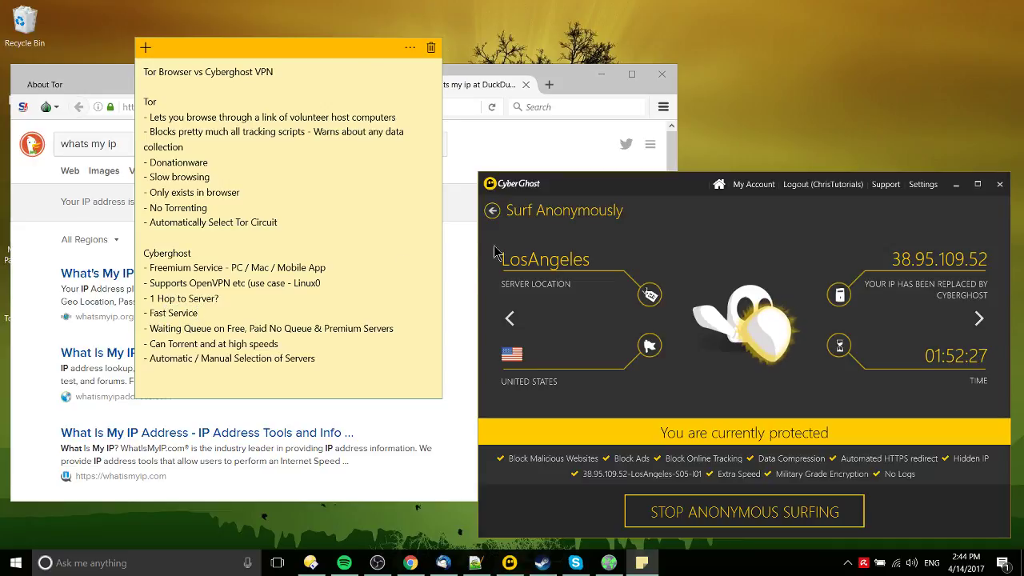
pyautogui.moveTo(345, 56); pyautogui.dragTo(324, 153)
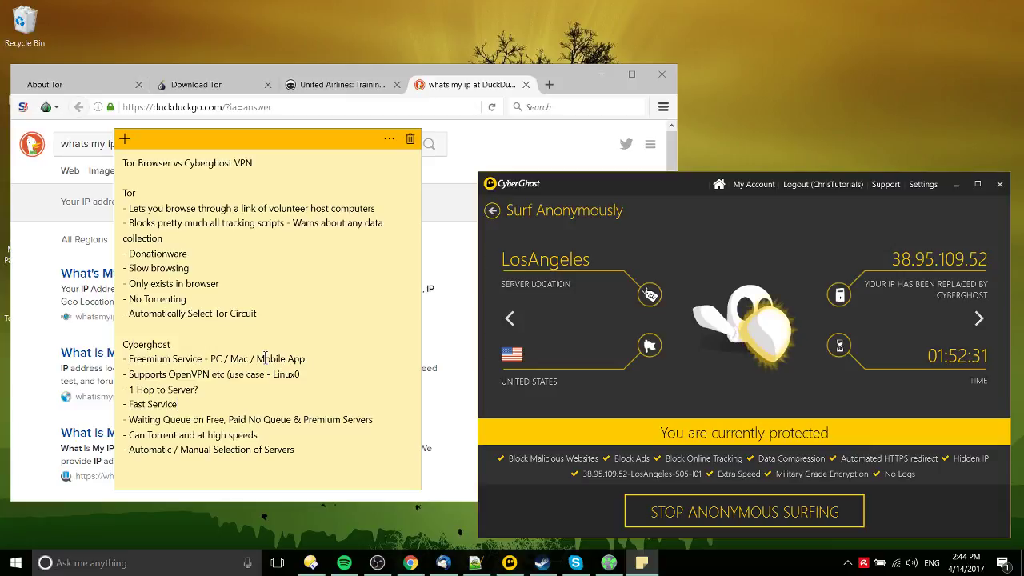
pyautogui.moveTo(225, 148); pyautogui.dragTo(224, 186)
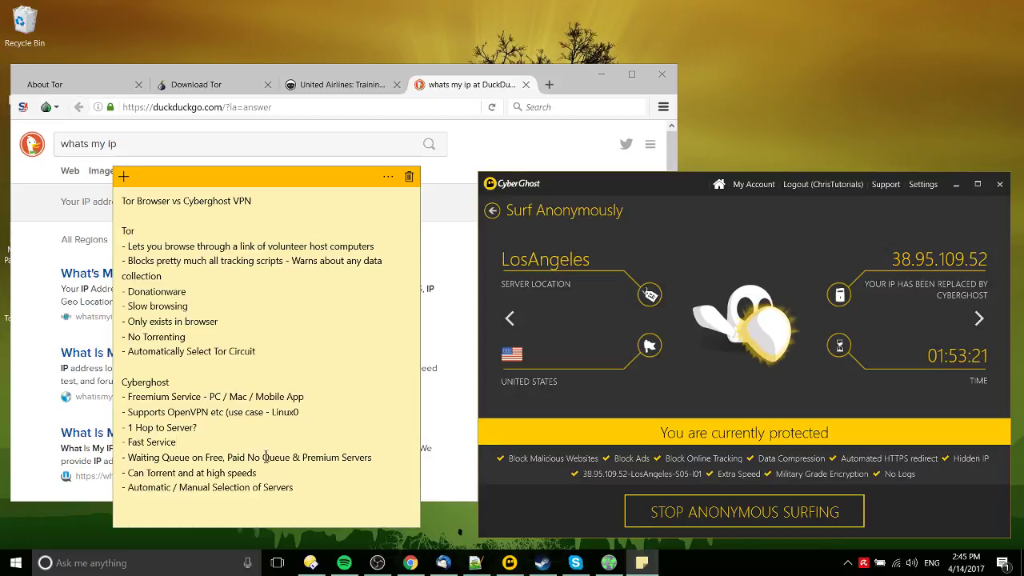
# Highlight the Cyberghost list's torrenting and server-selection lines, then clear the highlight.
pyautogui.click(290, 476)
pyautogui.moveTo(290, 475); pyautogui.dragTo(107, 476)
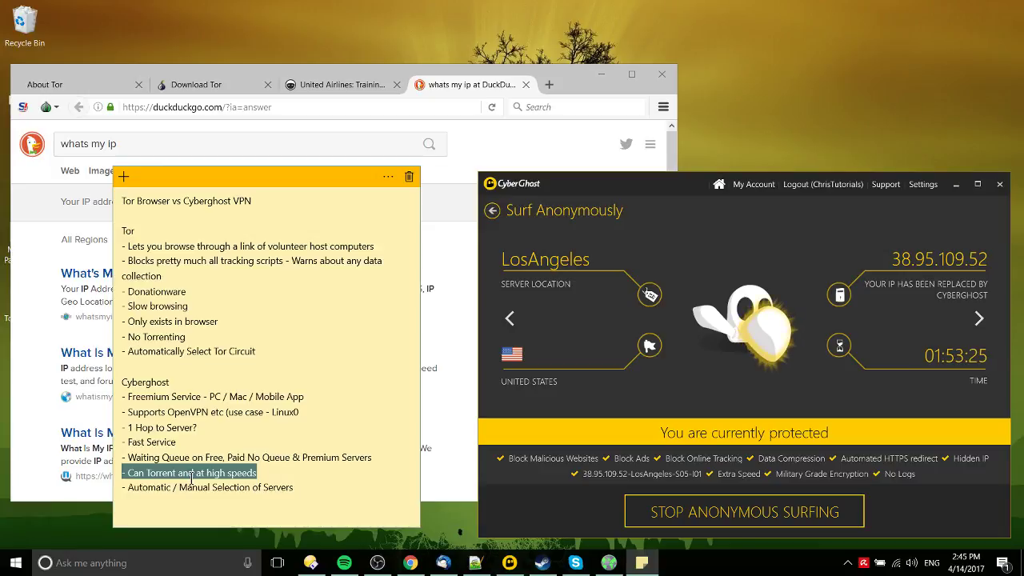
pyautogui.click(287, 477)
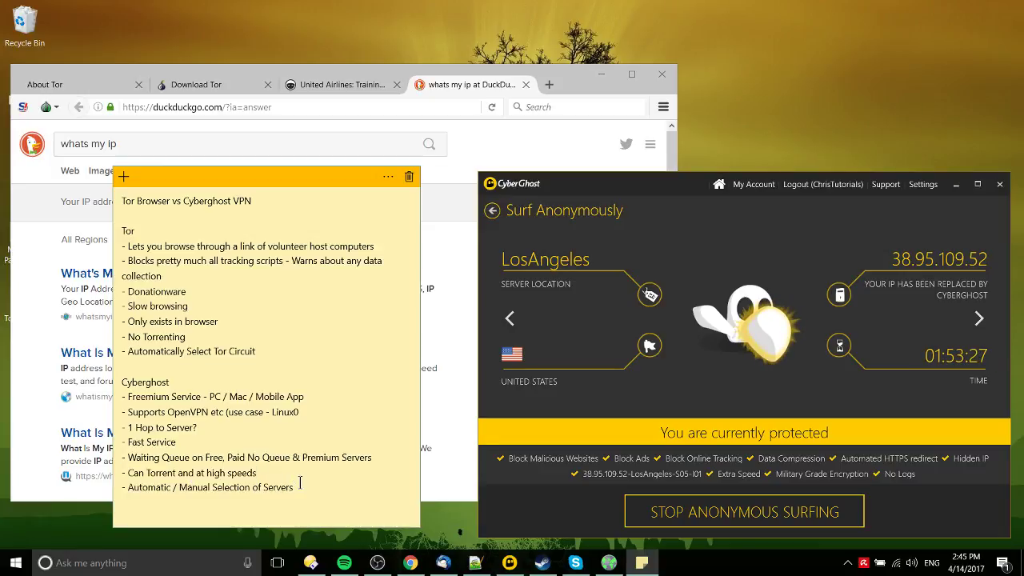
pyautogui.moveTo(303, 472); pyautogui.dragTo(311, 495)
pyautogui.click(302, 489)
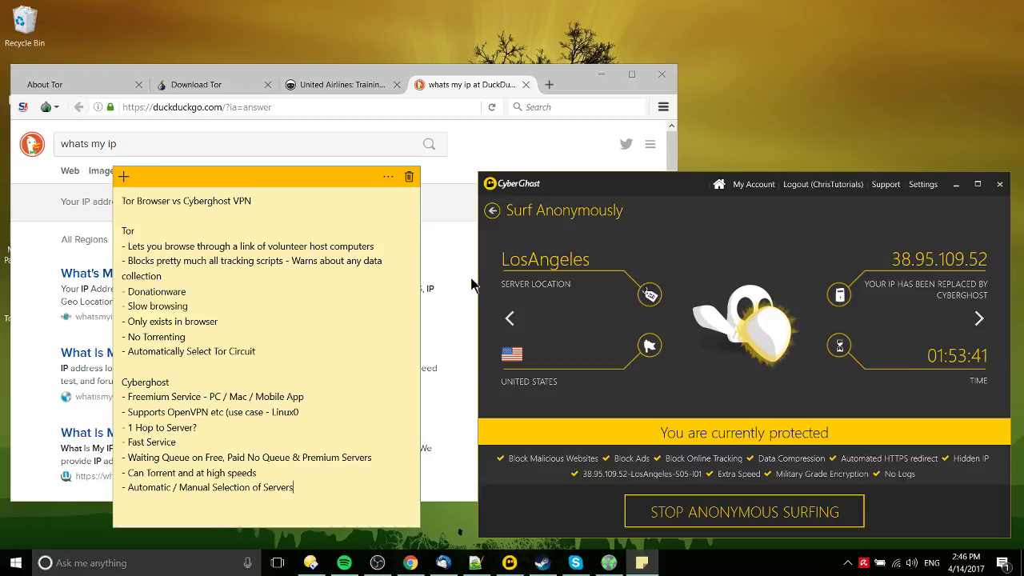
# Return to CyberGhost's main dashboard, shift the window up-left, and open Choose My Server.
pyautogui.click(492, 212)
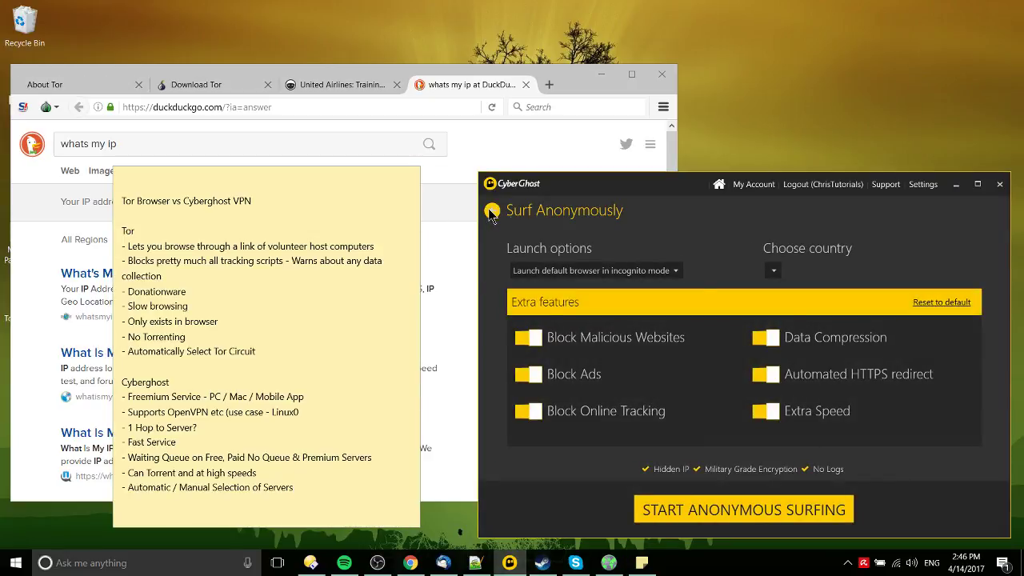
pyautogui.click(492, 212)
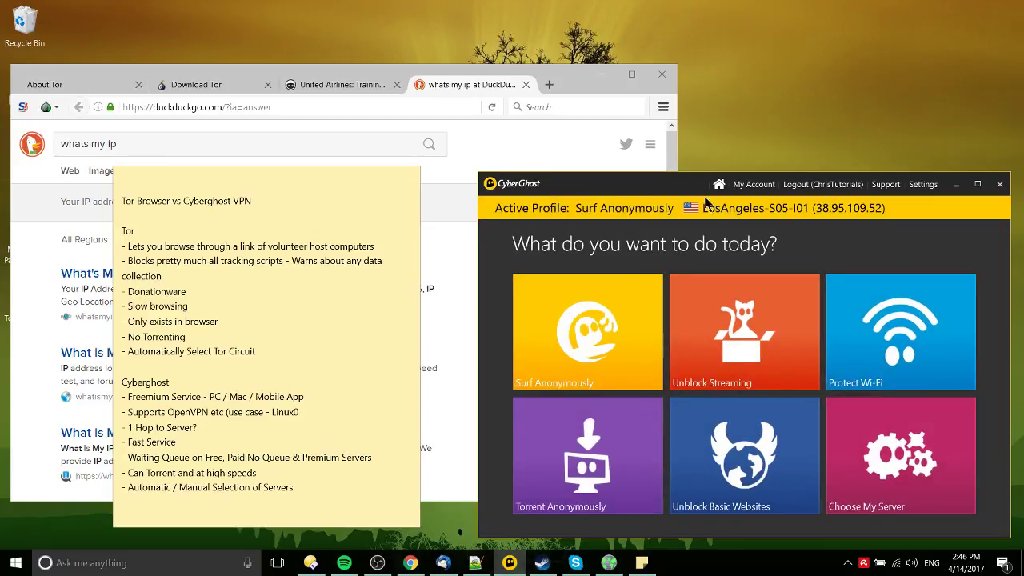
pyautogui.moveTo(705, 200); pyautogui.dragTo(680, 154)
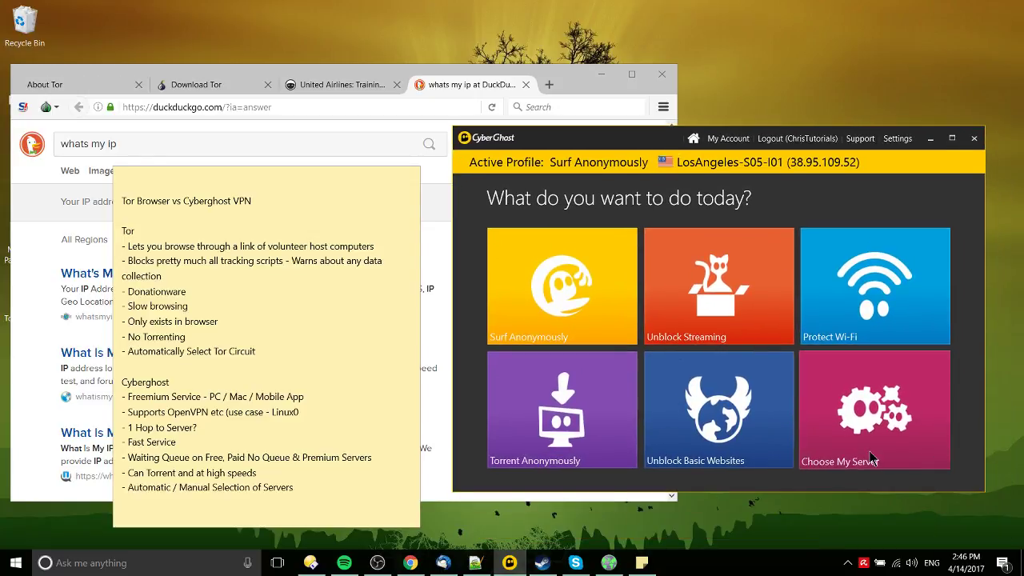
pyautogui.click(923, 450)
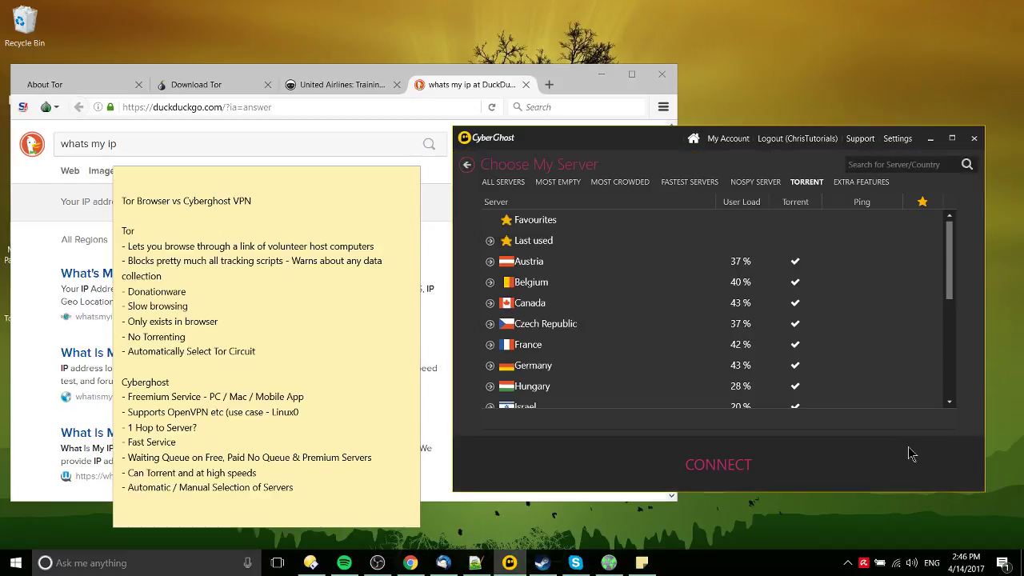
# Browse the torrent-filtered server list from Austria to United Kingdom and their user loads.
pyautogui.scroll(-3, 800, 392)
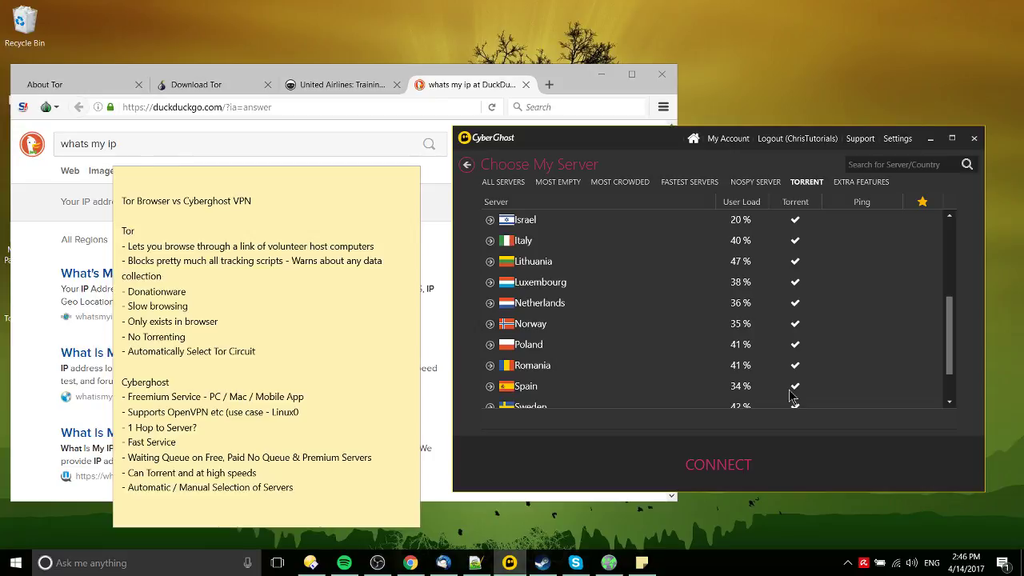
pyautogui.scroll(-2, 790, 395)
pyautogui.scroll(5, 790, 395)
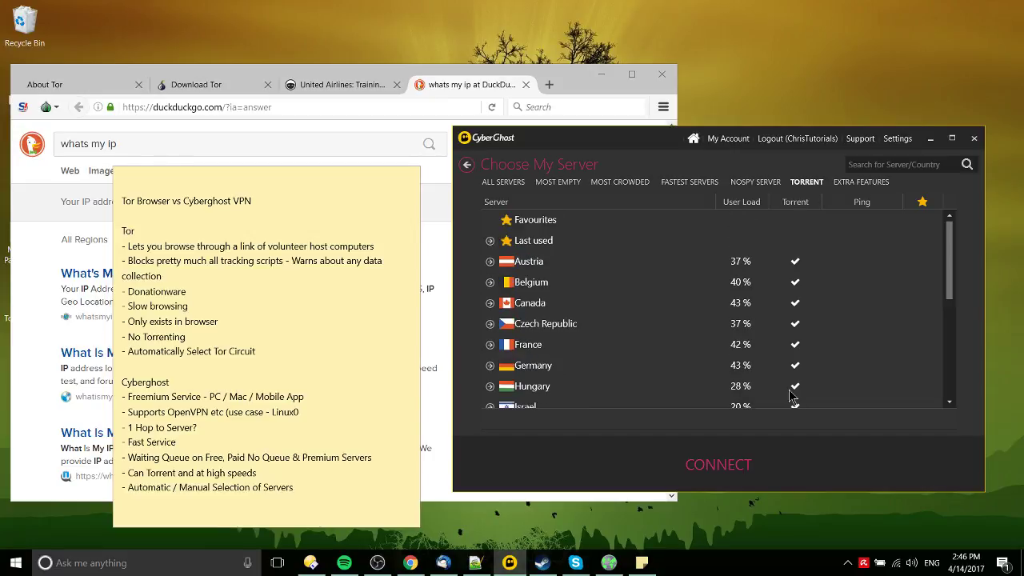
pyautogui.scroll(-2, 791, 395)
pyautogui.scroll(3, 792, 392)
pyautogui.scroll(-3, 790, 395)
pyautogui.scroll(-1, 693, 354)
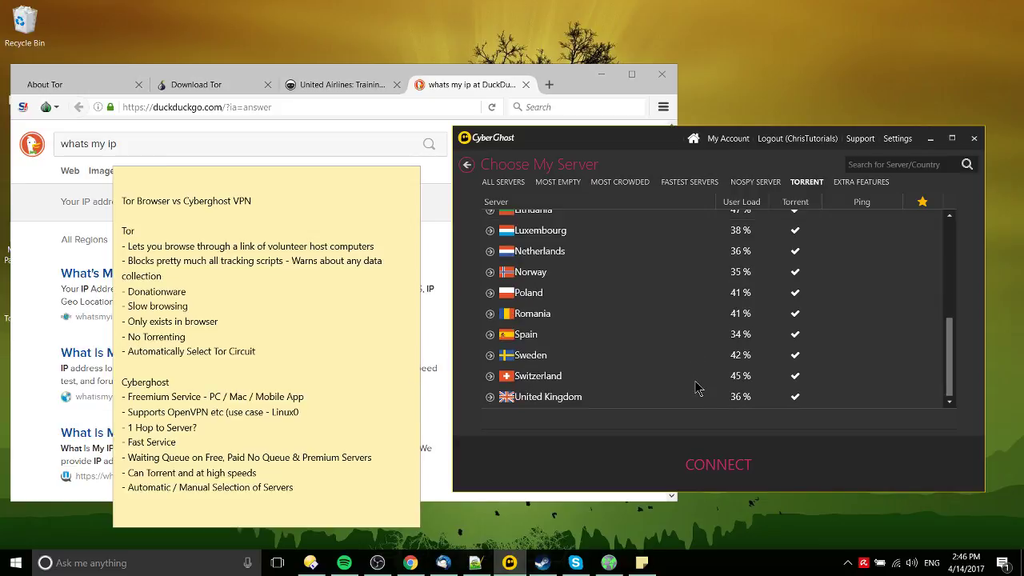
pyautogui.scroll(5, 701, 399)
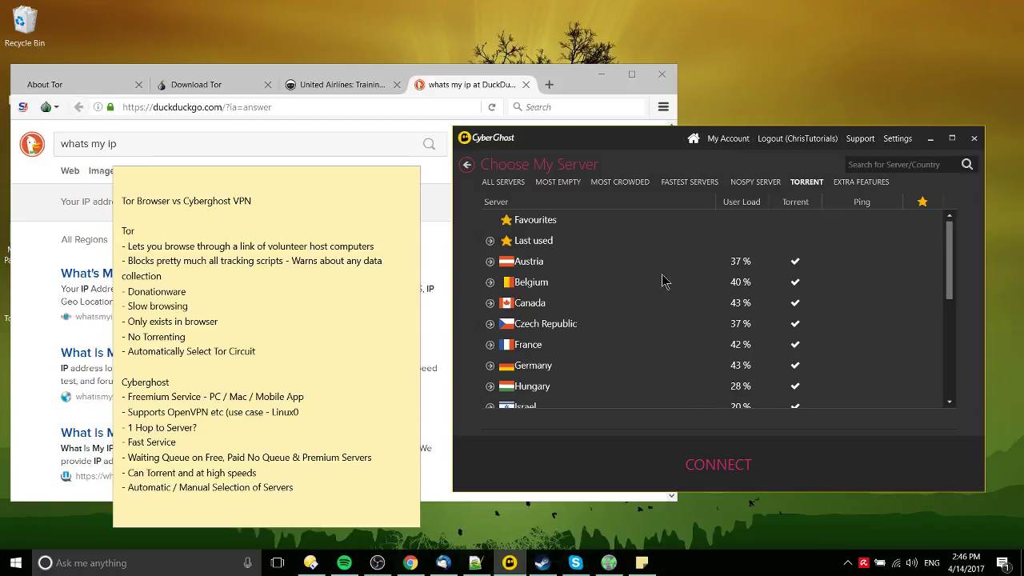
# Expand Belgium and select the Brussels-S02-I03 server.
pyautogui.click(490, 281)
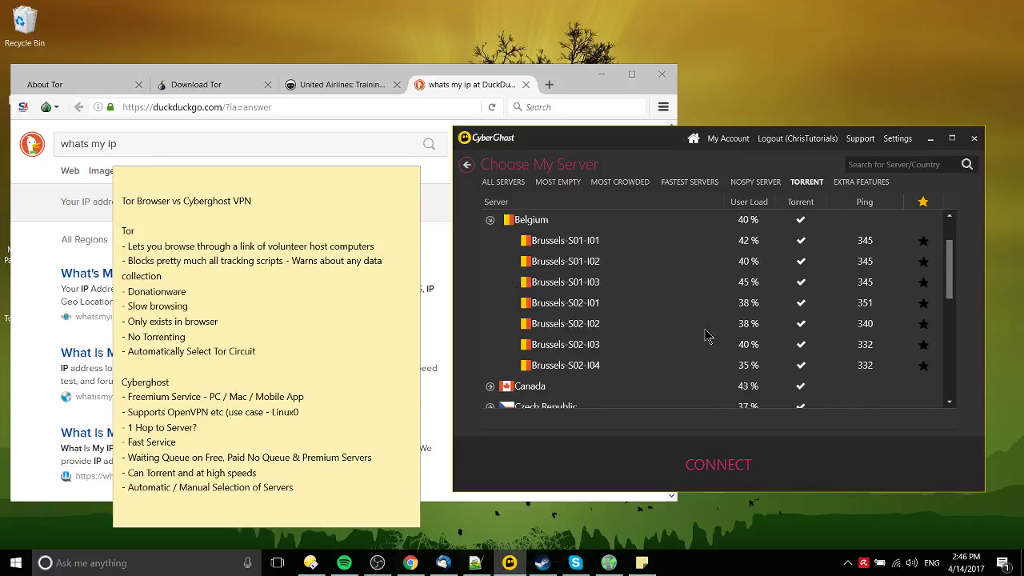
pyautogui.click(642, 352)
pyautogui.scroll(-1, 776, 383)
pyautogui.scroll(2, 920, 340)
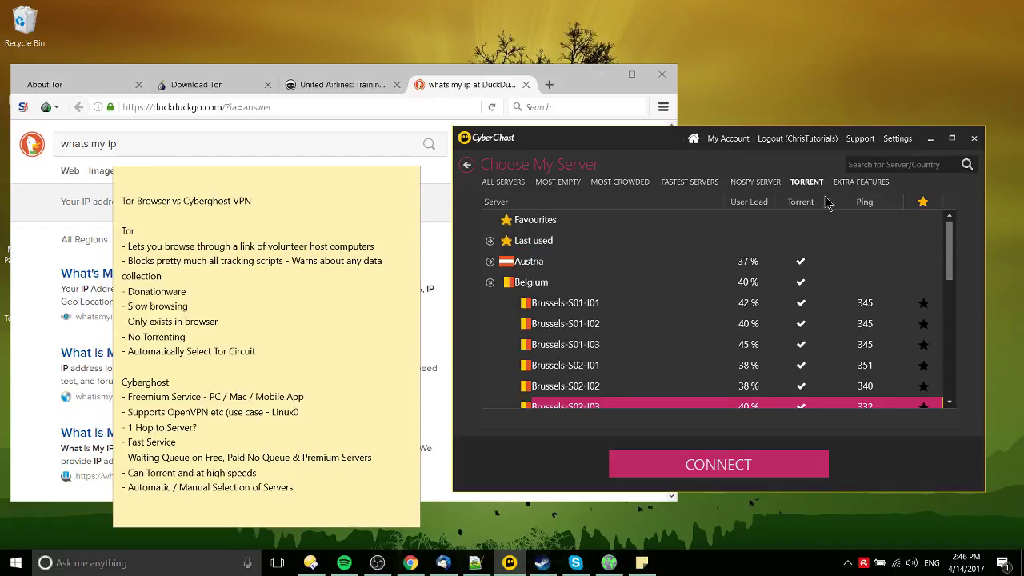
pyautogui.scroll(-1, 880, 317)
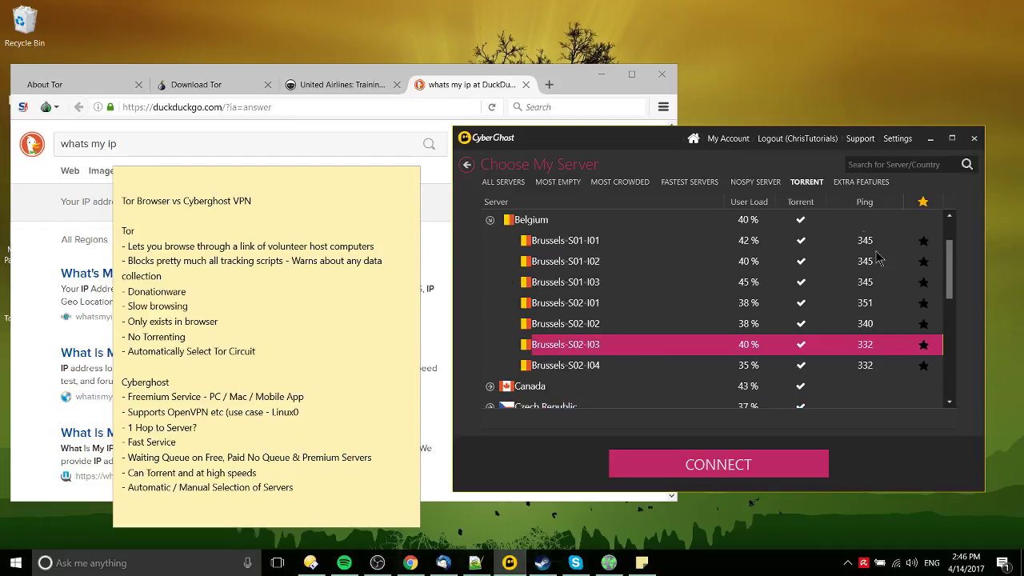
pyautogui.scroll(-3, 921, 376)
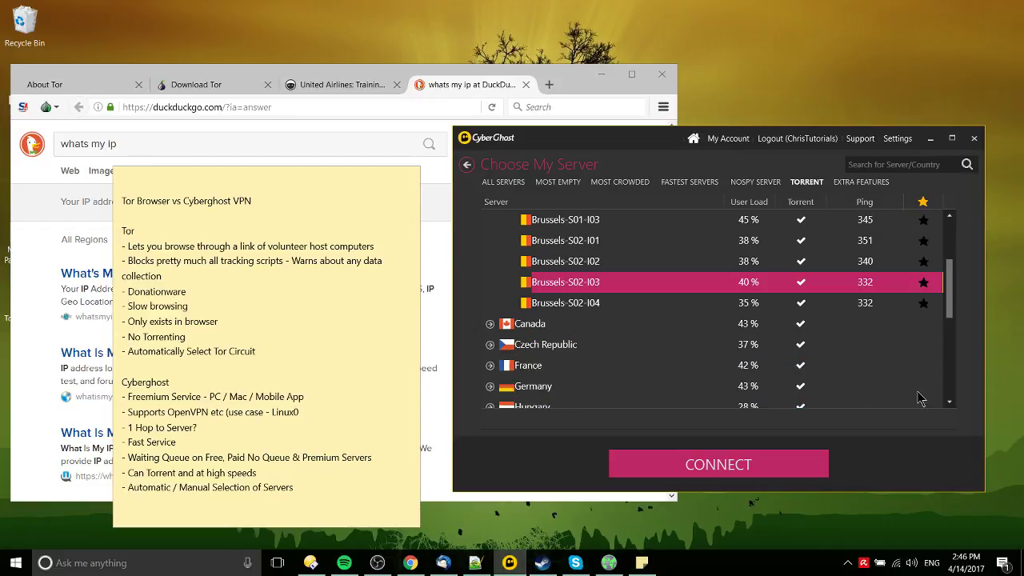
pyautogui.scroll(2, 917, 399)
pyautogui.scroll(-3, 875, 407)
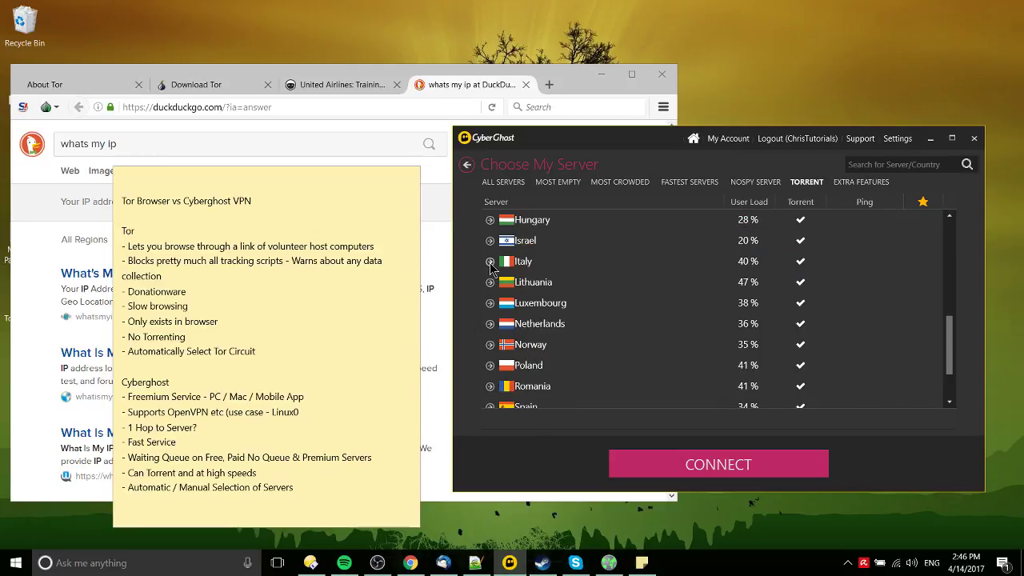
# Expand Italy and switch the selection to the Milano-S06-I02 server.
pyautogui.click(490, 262)
pyautogui.scroll(-1, 720, 320)
pyautogui.scroll(1, 723, 319)
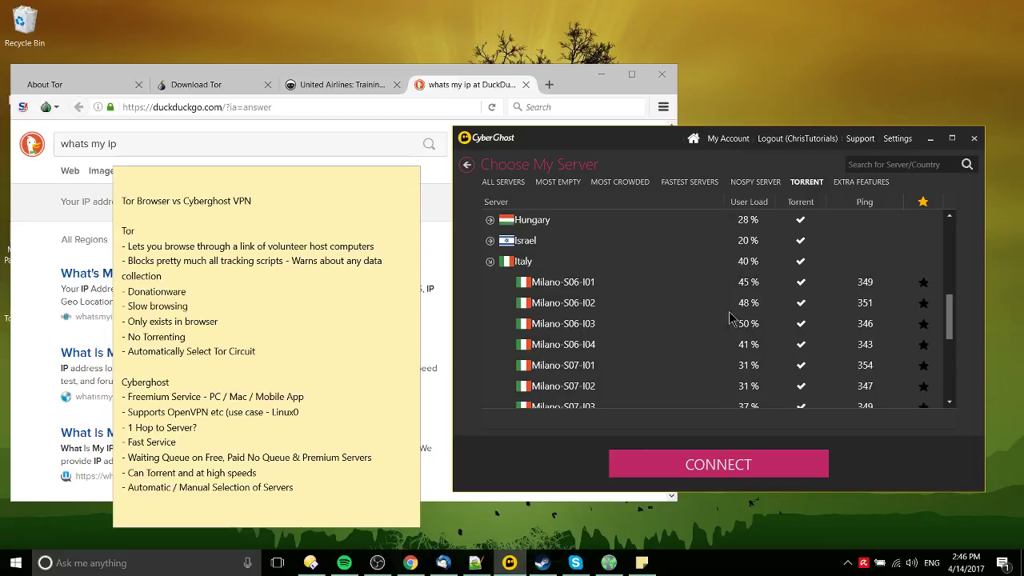
pyautogui.click(866, 308)
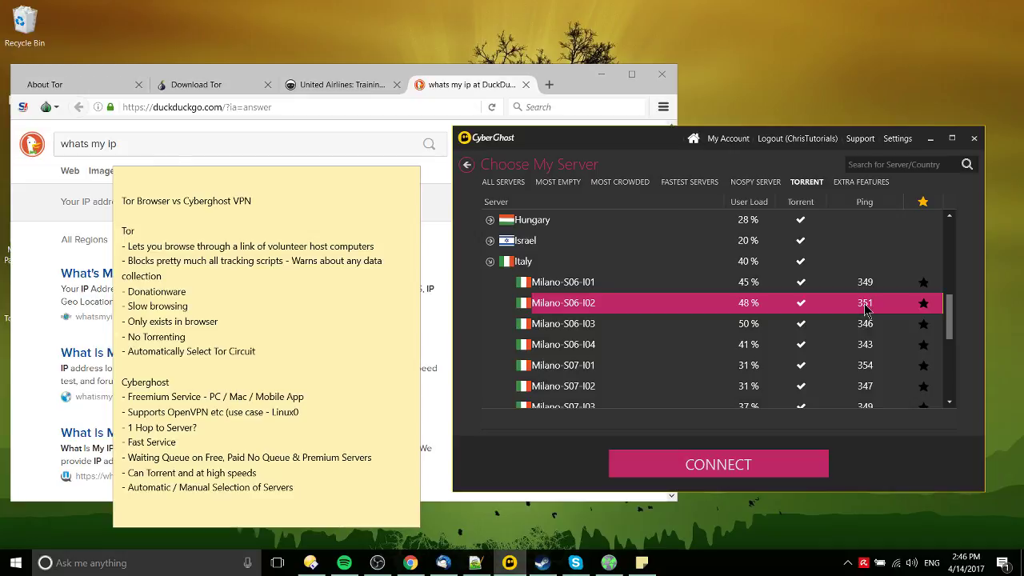
# Expand Norway to compare its Oslo servers, then collapse it again.
pyautogui.scroll(-1, 865, 309)
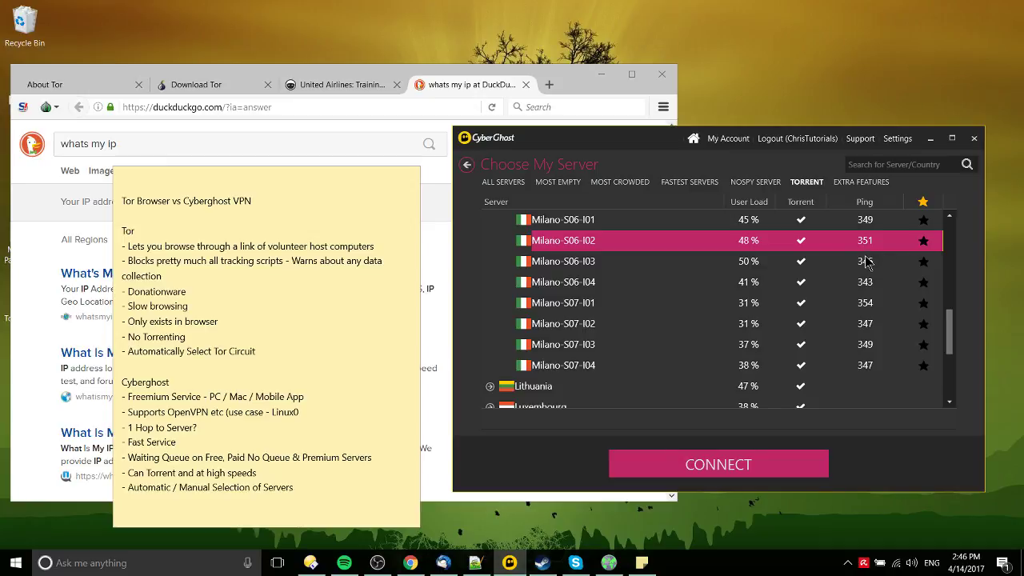
pyautogui.scroll(-2, 864, 264)
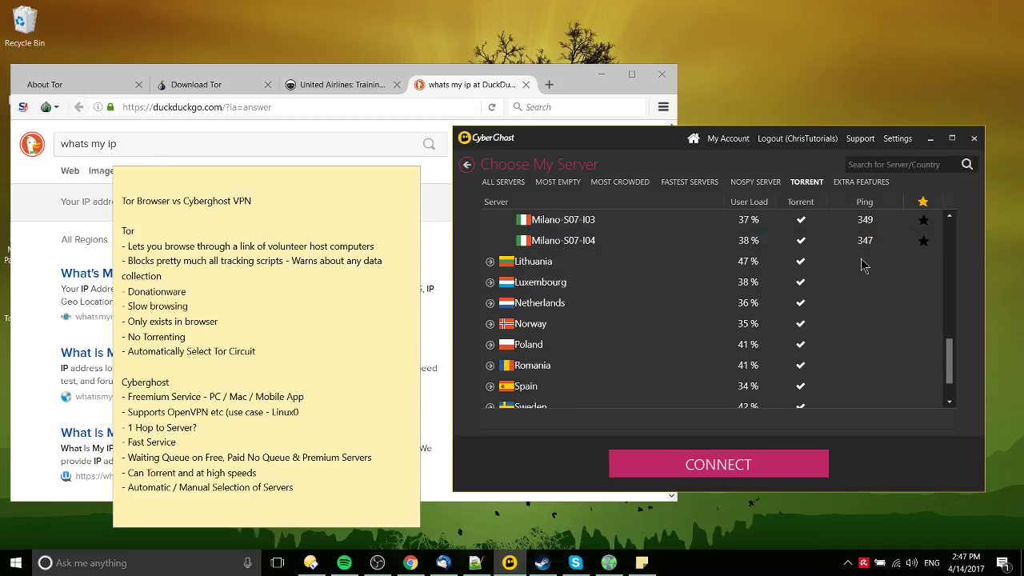
pyautogui.scroll(-1, 864, 264)
pyautogui.click(490, 272)
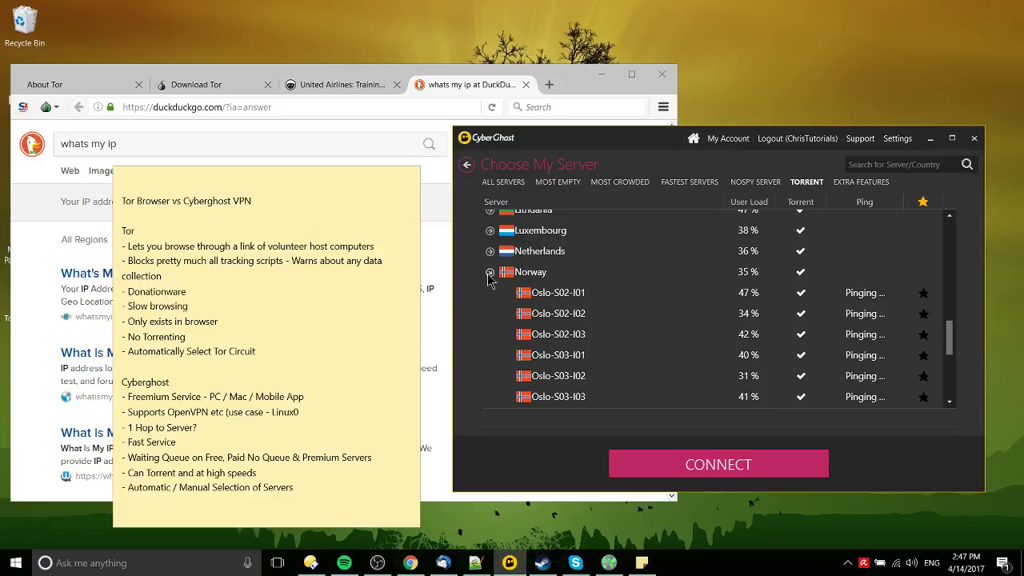
pyautogui.scroll(-1, 816, 328)
pyautogui.scroll(1, 504, 271)
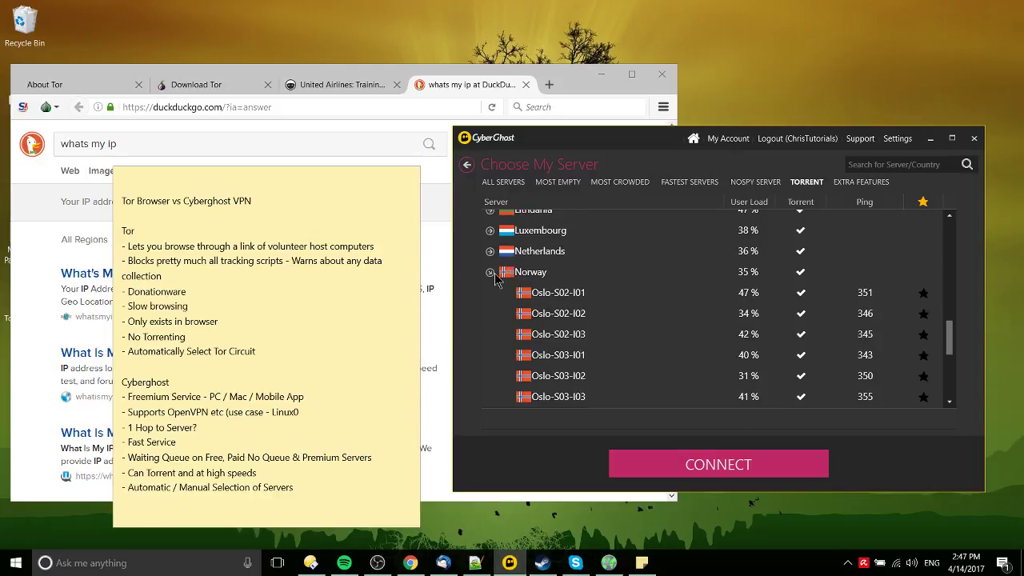
pyautogui.click(491, 274)
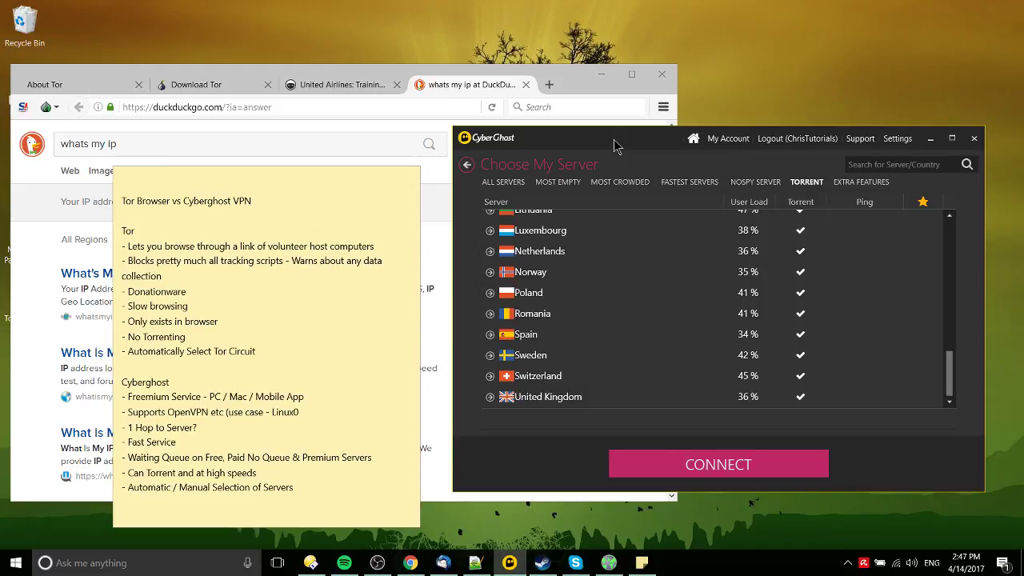
# Bring Tor Browser forward on the Download Tor page and go through advice sections a to f.
pyautogui.moveTo(544, 80); pyautogui.dragTo(593, 80)
pyautogui.click(264, 86)
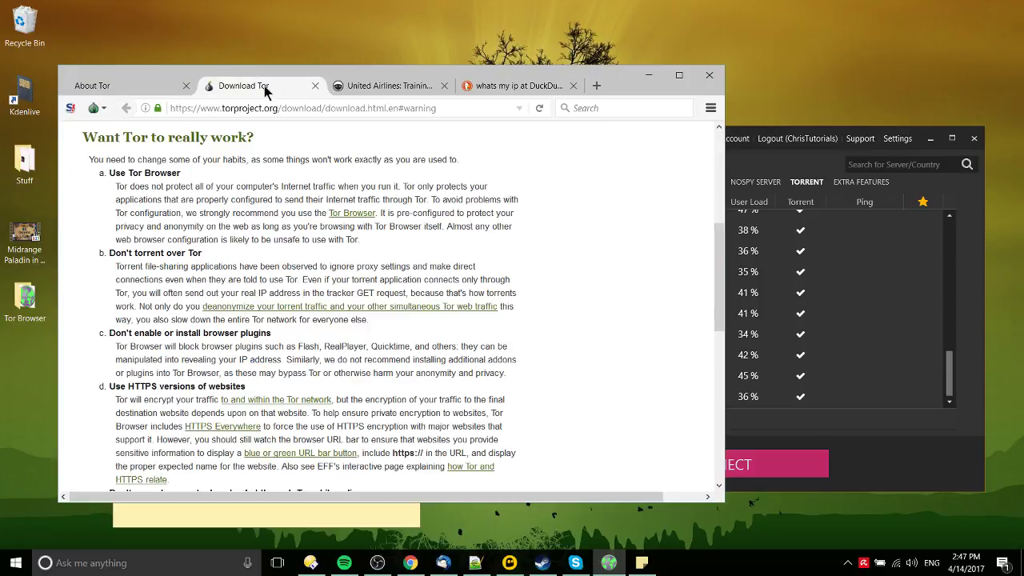
pyautogui.moveTo(110, 173); pyautogui.dragTo(535, 453)
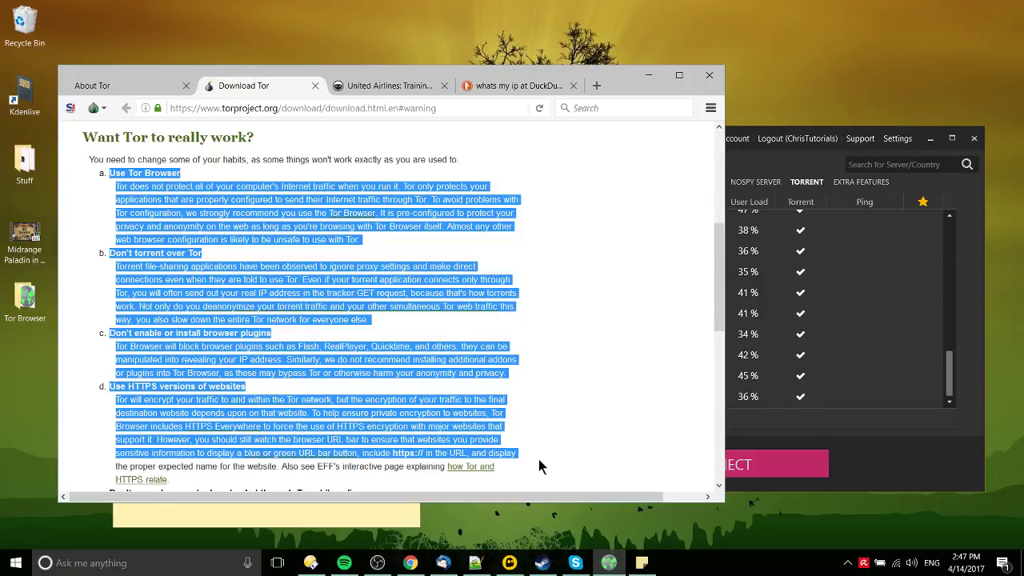
pyautogui.click(540, 466)
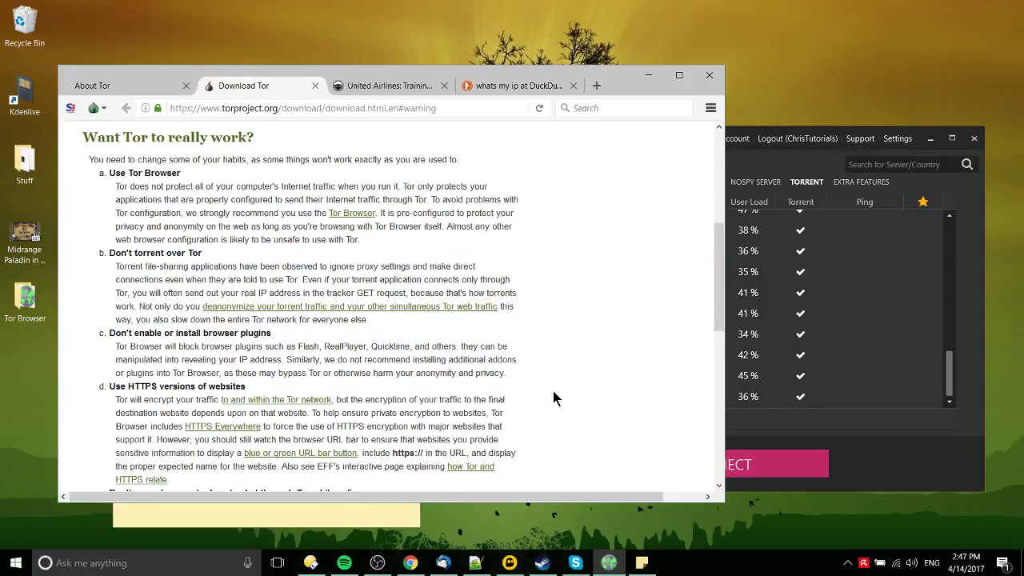
pyautogui.scroll(-3, 547, 414)
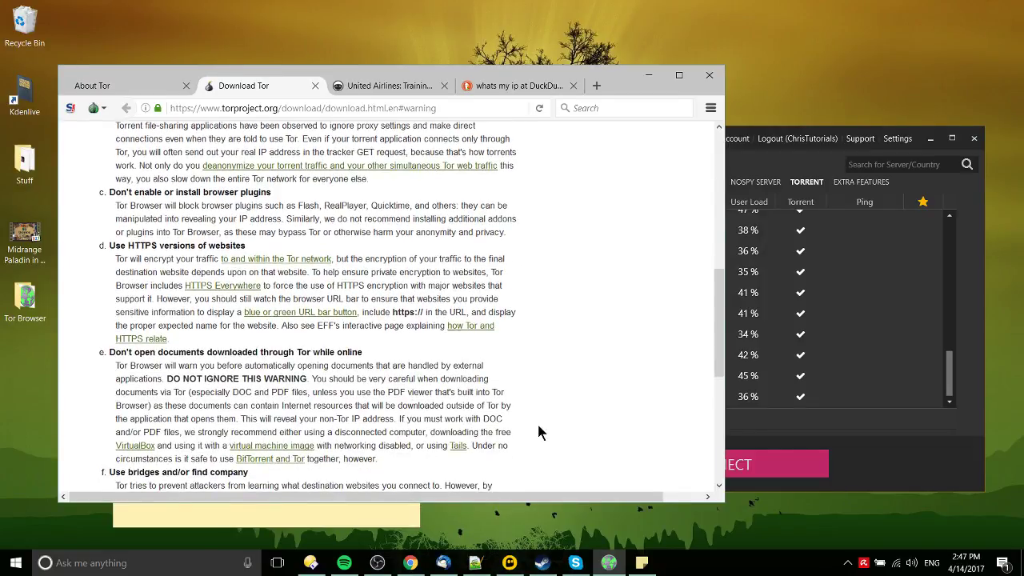
pyautogui.scroll(-2, 540, 433)
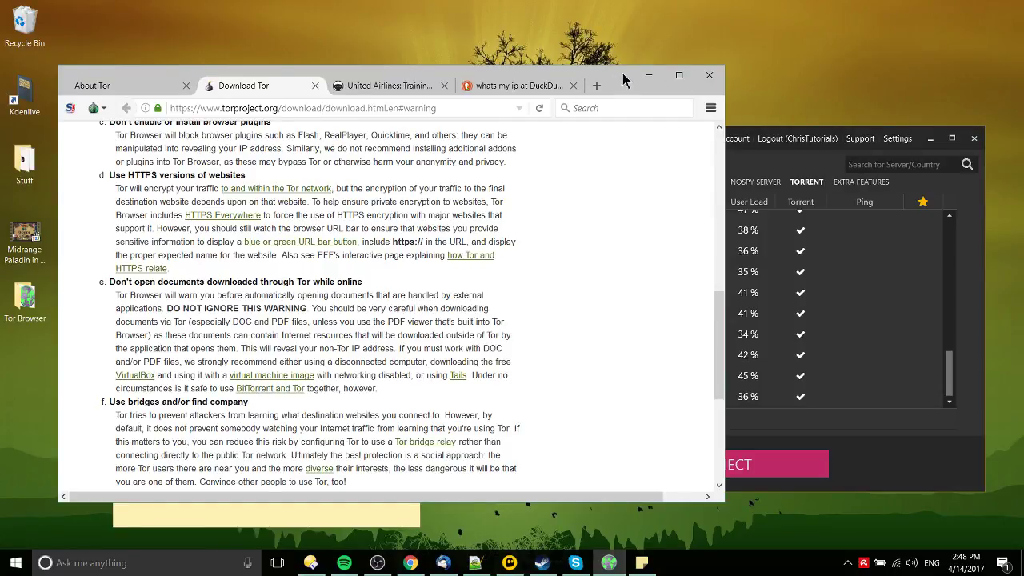
pyautogui.moveTo(628, 81); pyautogui.dragTo(588, 57)
# Bring the CyberGhost torrent server list forward and reveal the hidden tray icons.
pyautogui.click(756, 167)
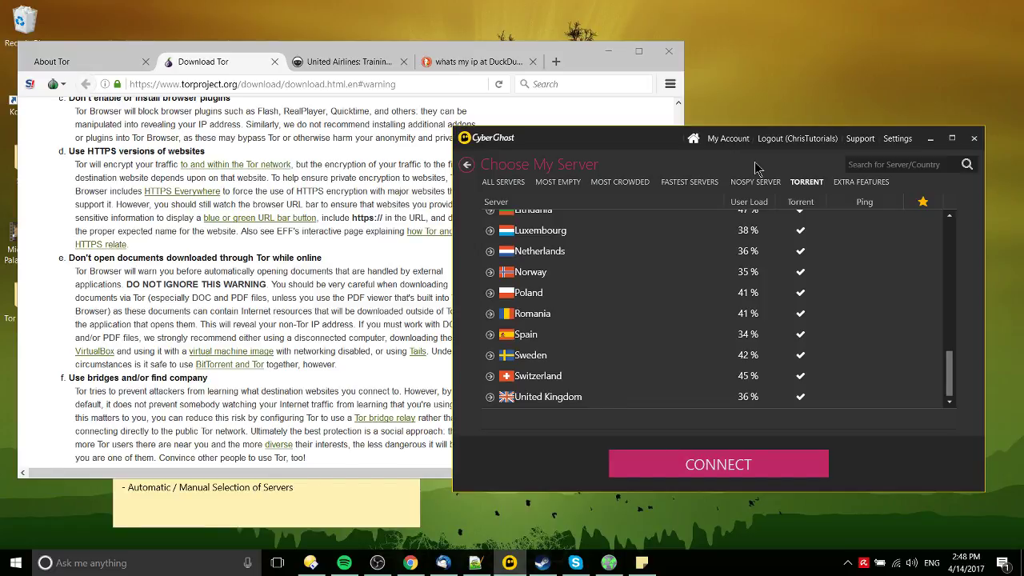
pyautogui.click(848, 562)
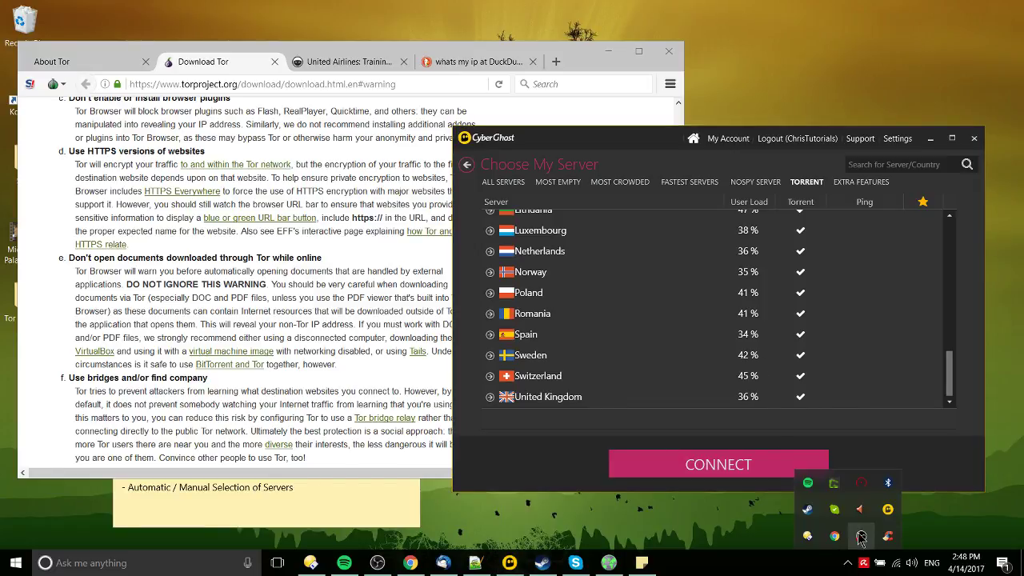